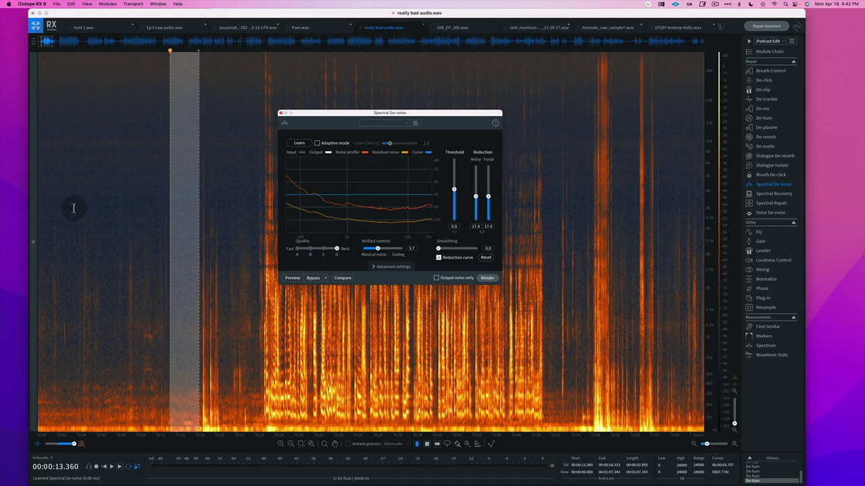
Step: Learn the noise profile from the pause at about 13.4 to 16.0 s and render Spectral De-noise over the first 16.4 s
left_click(169, 199)
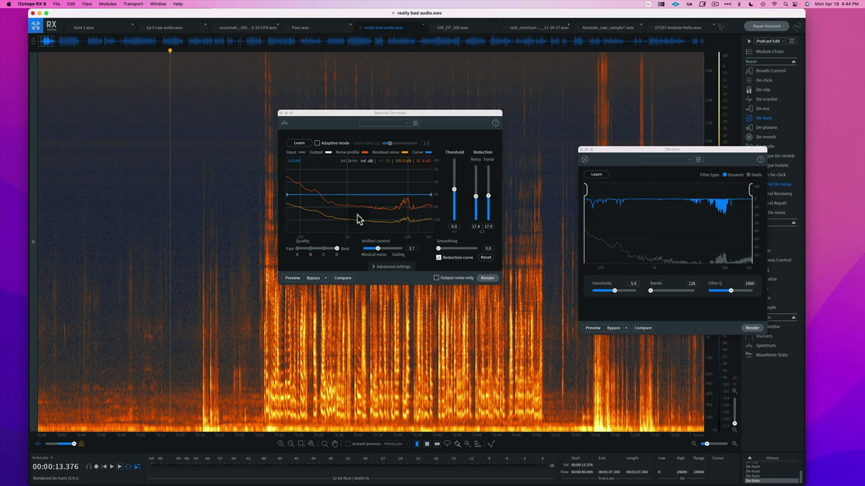
left_click_drag(170, 167, 197, 168)
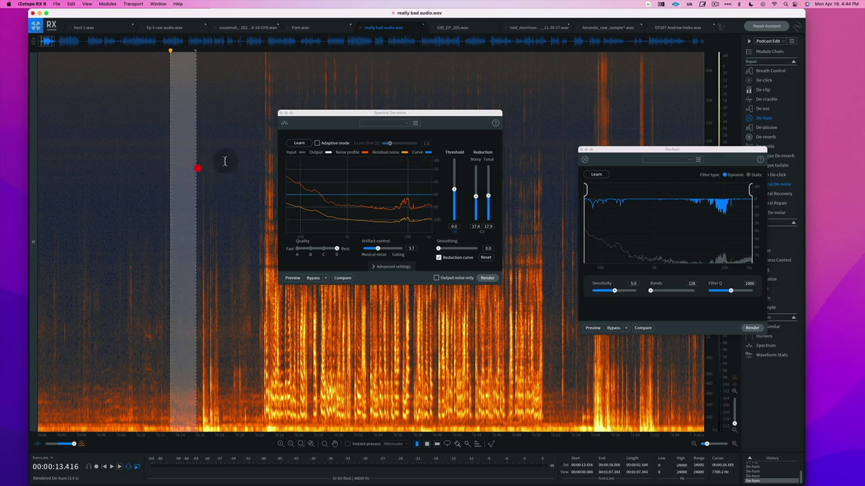
left_click(301, 144)
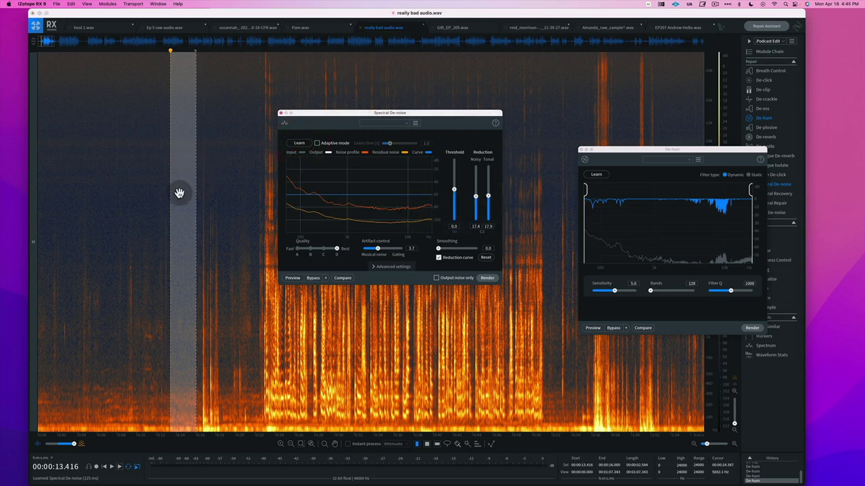
left_click_drag(199, 203, 5, 218)
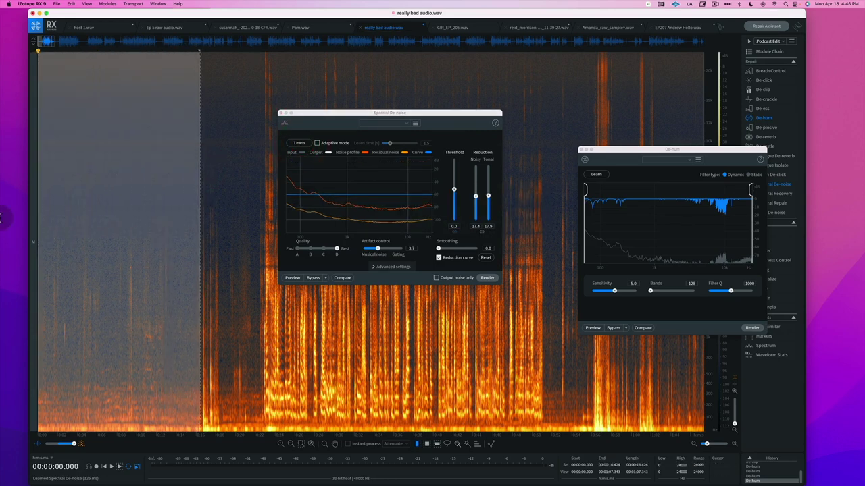
left_click(487, 278)
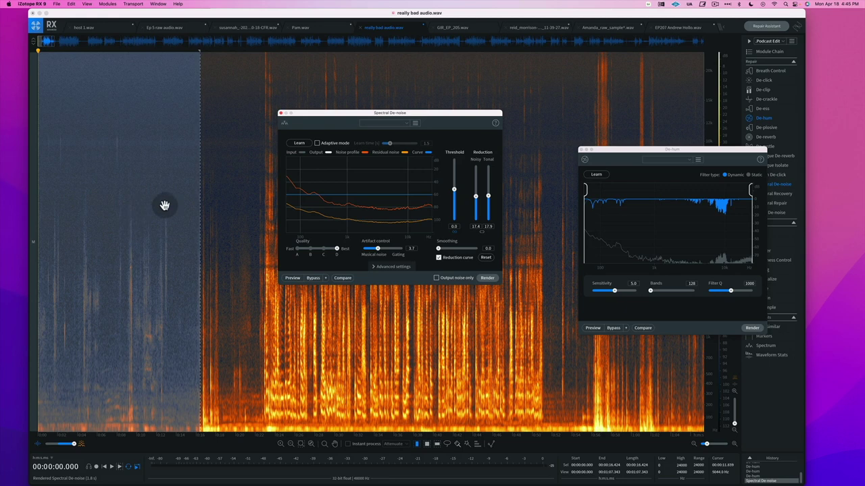
Step: Show the waveform statistics for the first 13.5 s or so, and place their window below the Spectral De-noise window
left_click(166, 205)
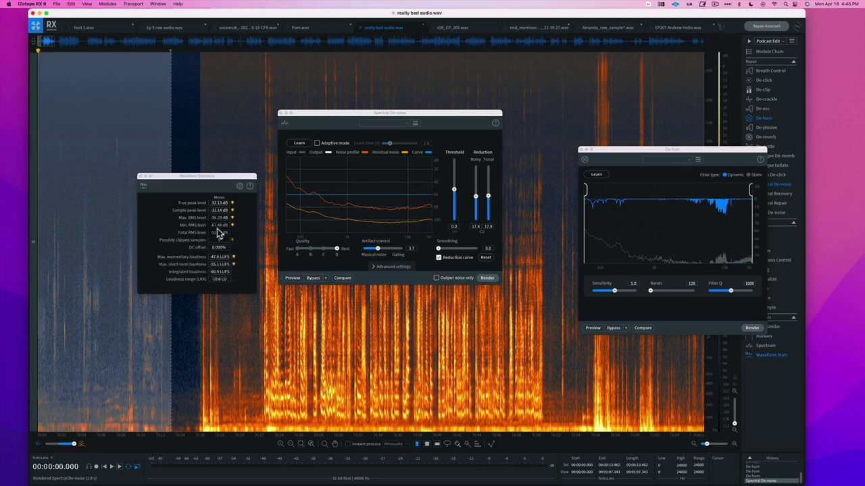
left_click(187, 147)
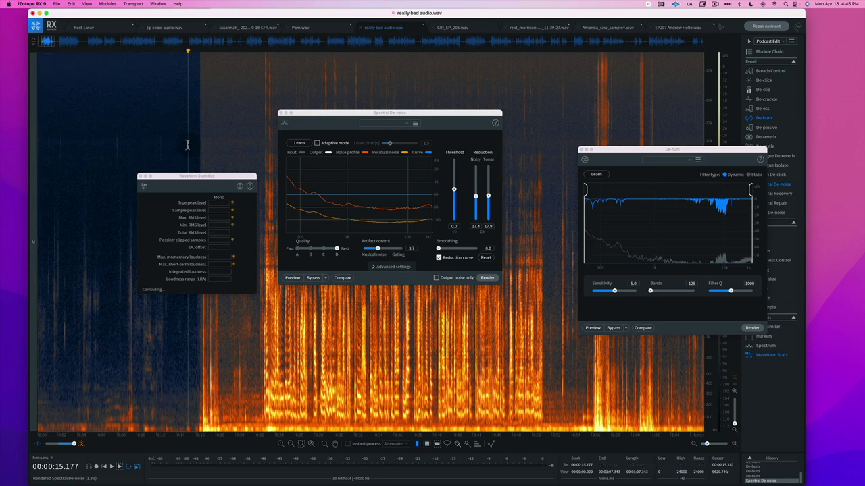
left_click_drag(171, 176, 414, 301)
Step: Undo and redo the denoise to compare levels, and play the denoised opening from about 6 s
key("super+z")
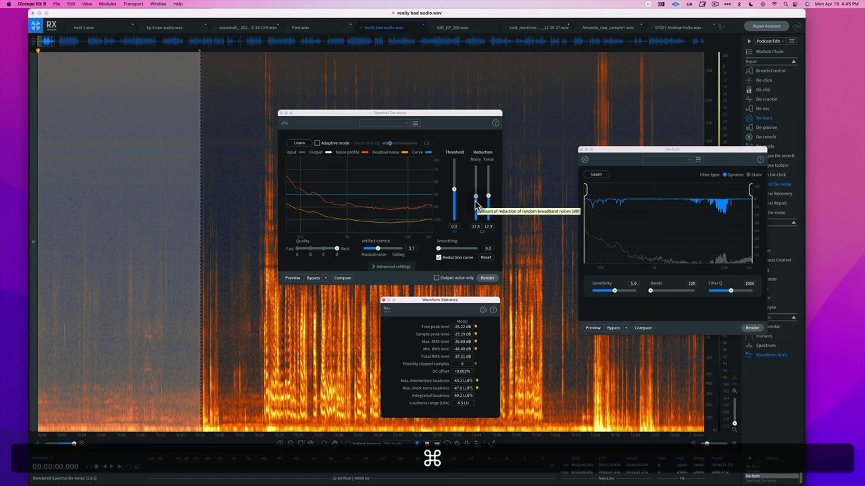
key("shift+super+z")
left_click(75, 207)
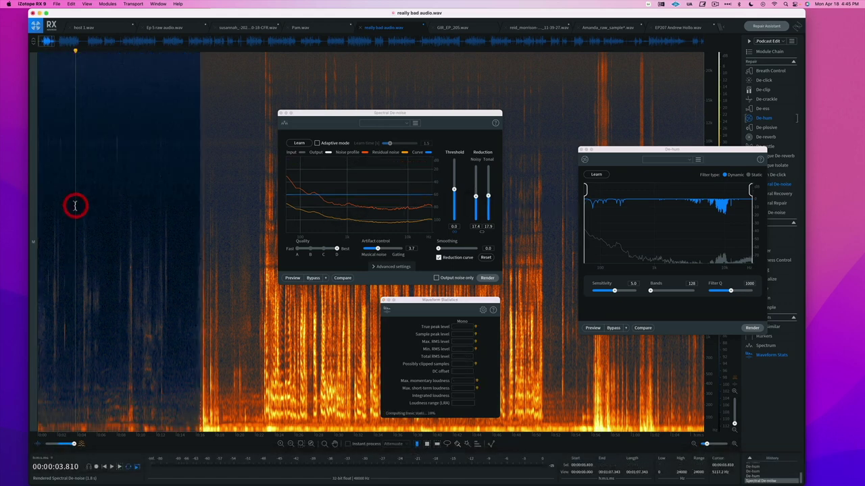
left_click(98, 214)
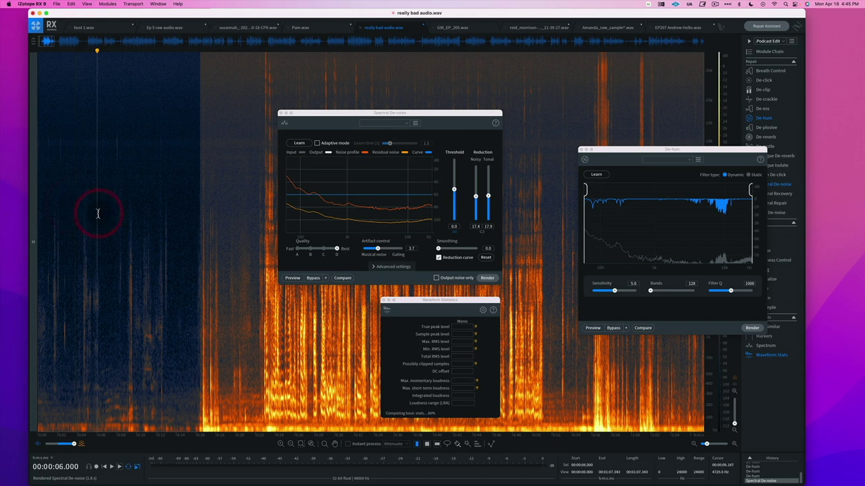
key("space")
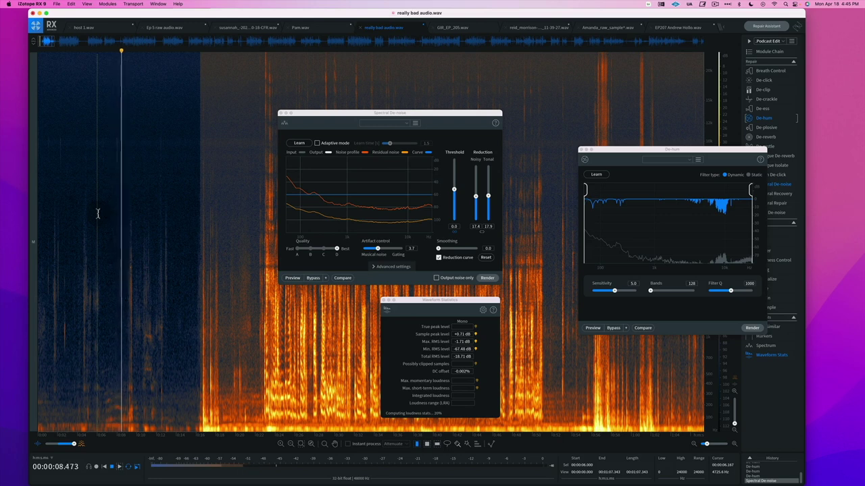
key("space")
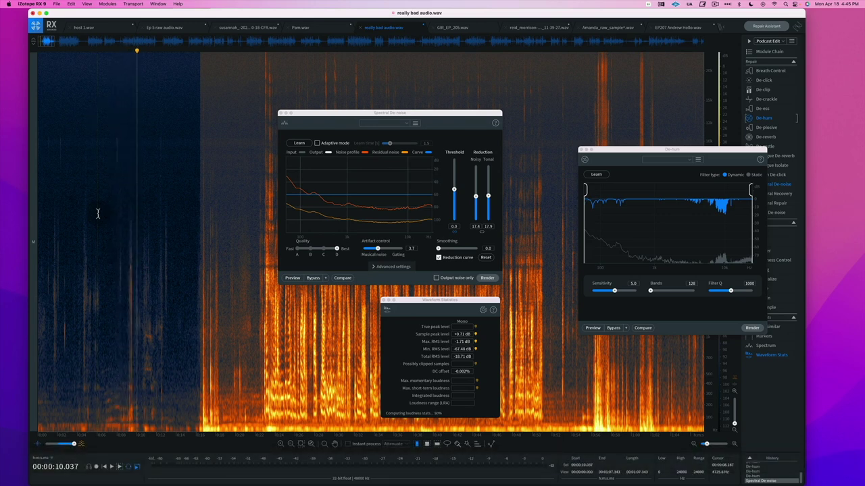
Step: Undo the denoise, play the original opening from about 6 s for comparison, and restore the denoise
key("super+z")
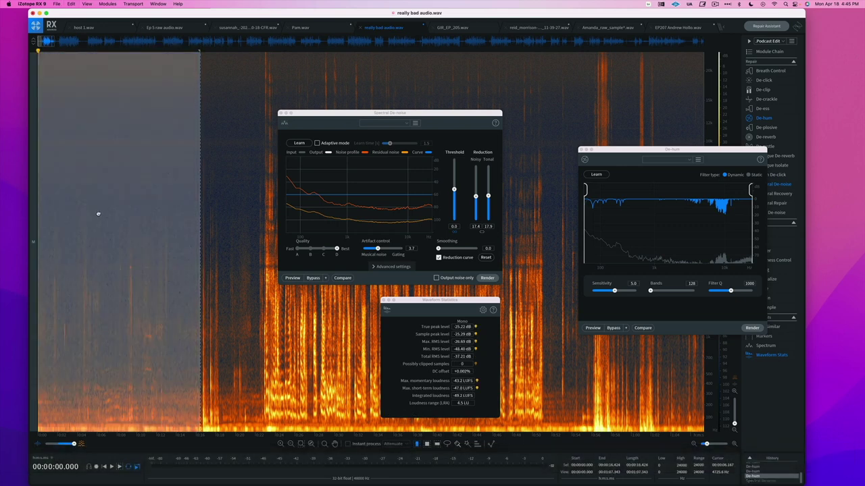
left_click(98, 214)
key("space")
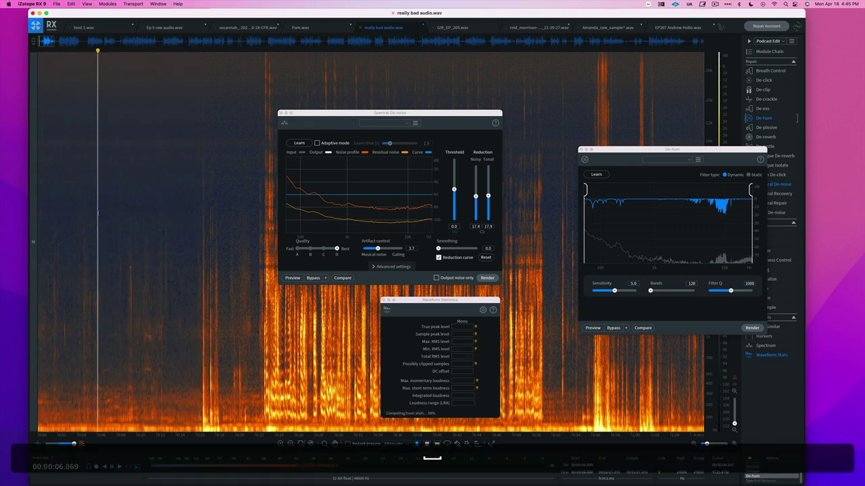
key("space")
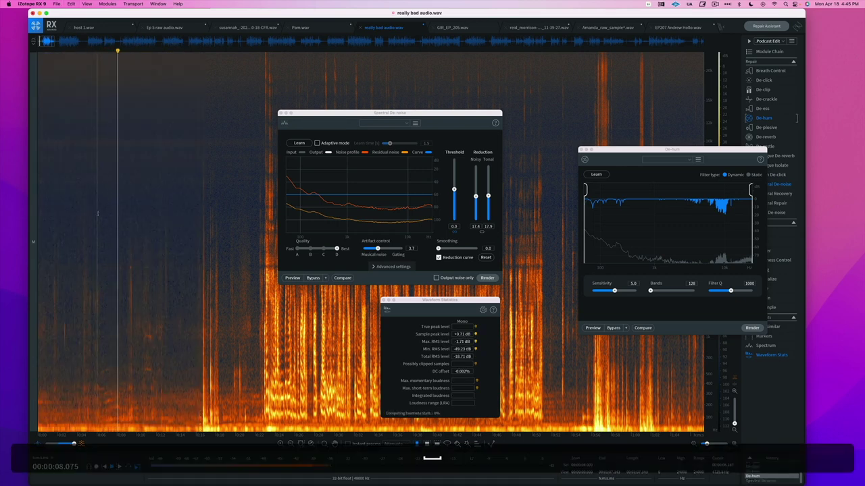
key("shift+super+z")
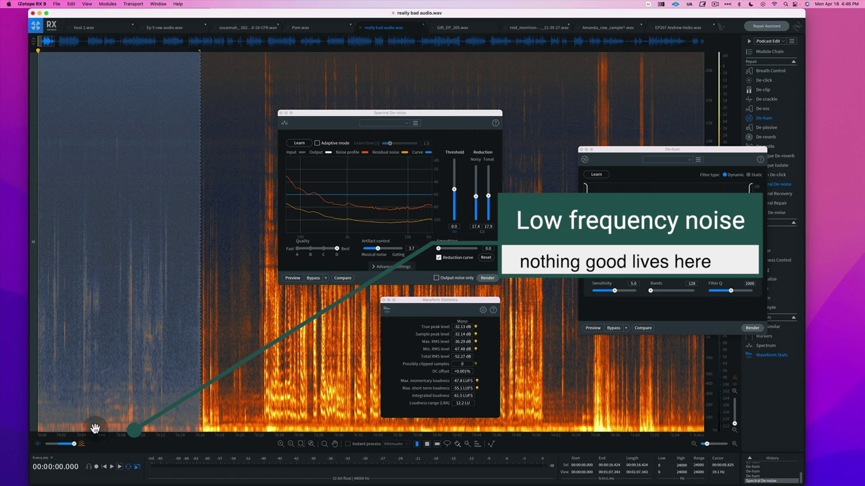
Step: Learn a new noise profile from the denoised pause at about 13.4 to 16.0 s and set the Tonal reduction to 7.4
left_click(102, 290)
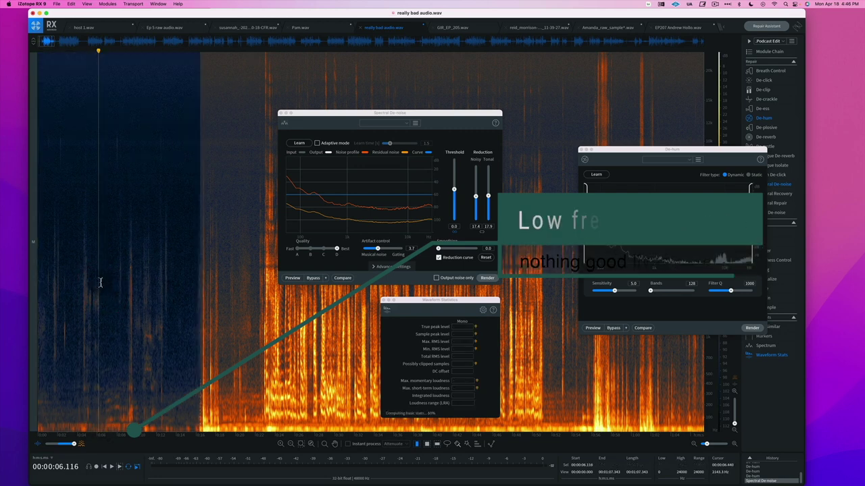
left_click_drag(171, 282, 195, 282)
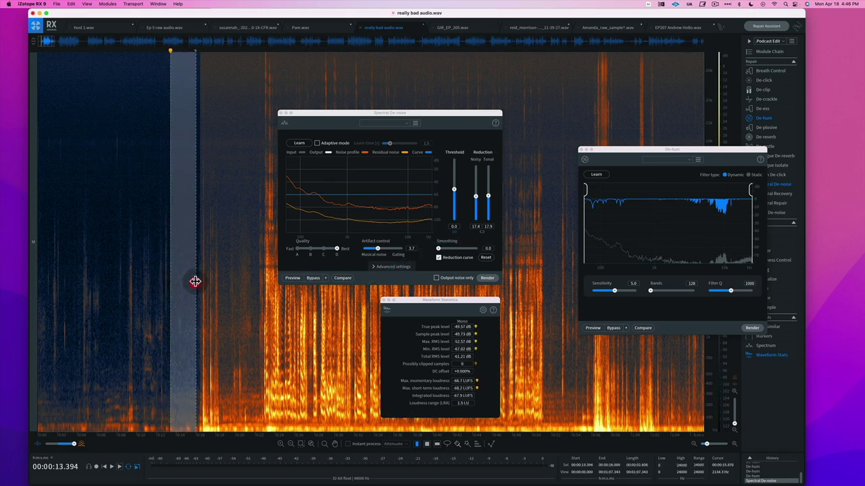
left_click(299, 144)
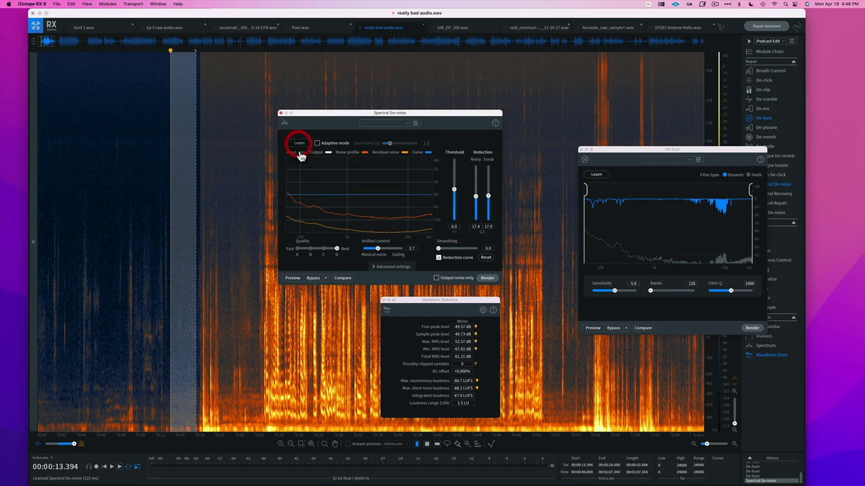
left_click_drag(488, 196, 489, 211)
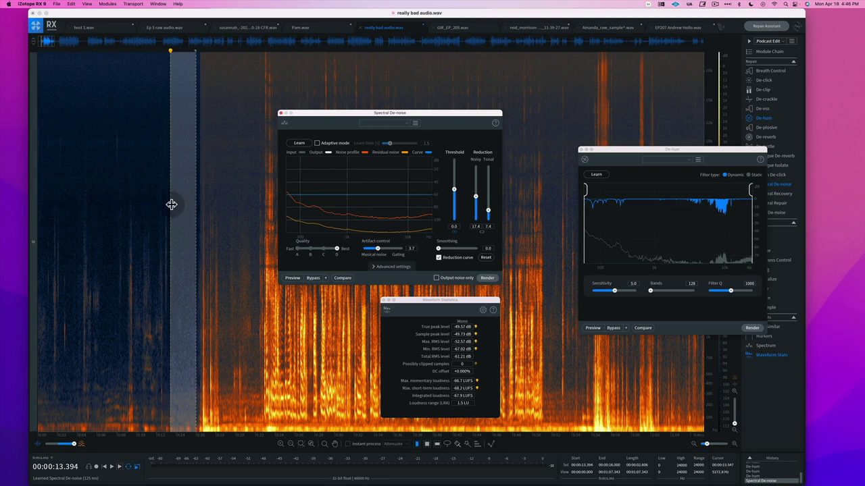
Step: Try a second Spectral De-noise pass over the first 16 s, and undo it after inspecting the spectrogram
left_click_drag(171, 202, 38, 209)
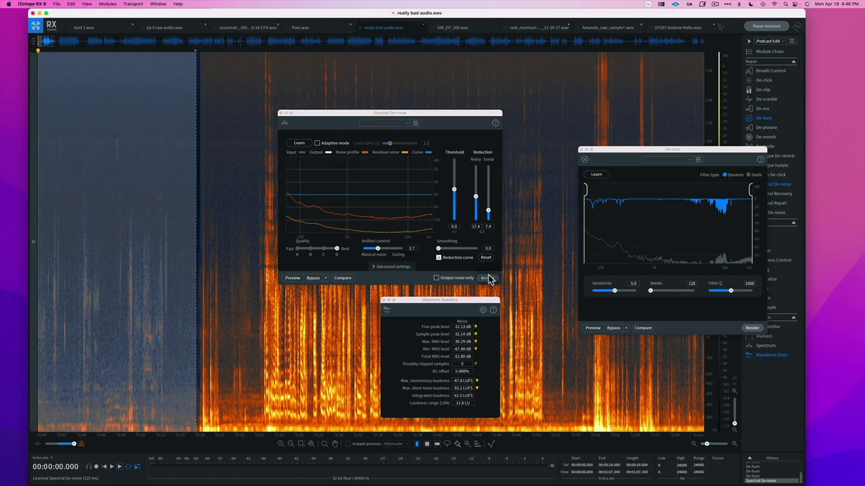
left_click(487, 279)
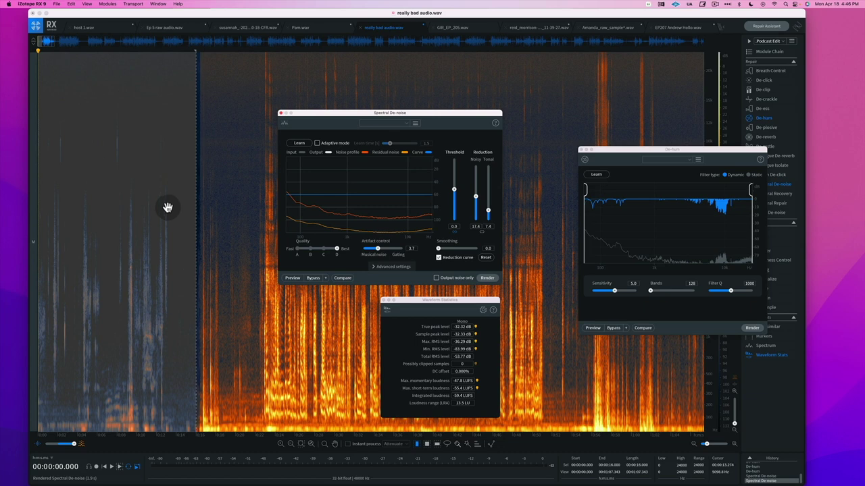
left_click(143, 219)
left_click_drag(170, 234, 35, 234)
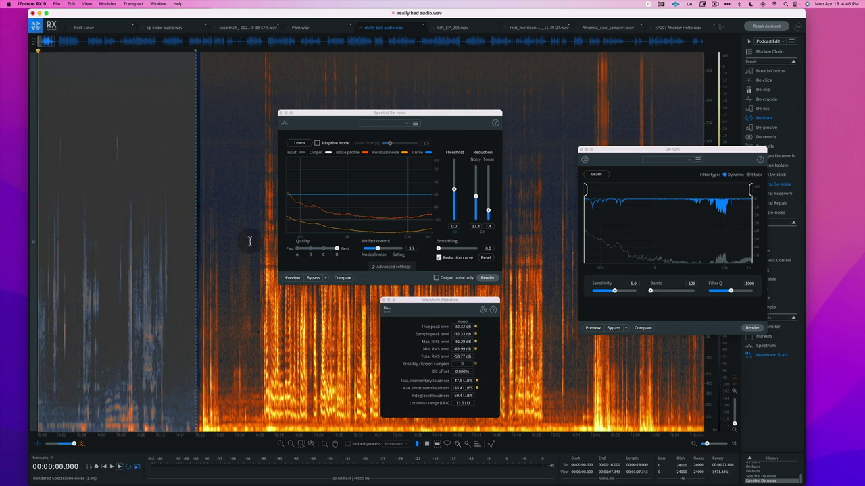
left_click(178, 246)
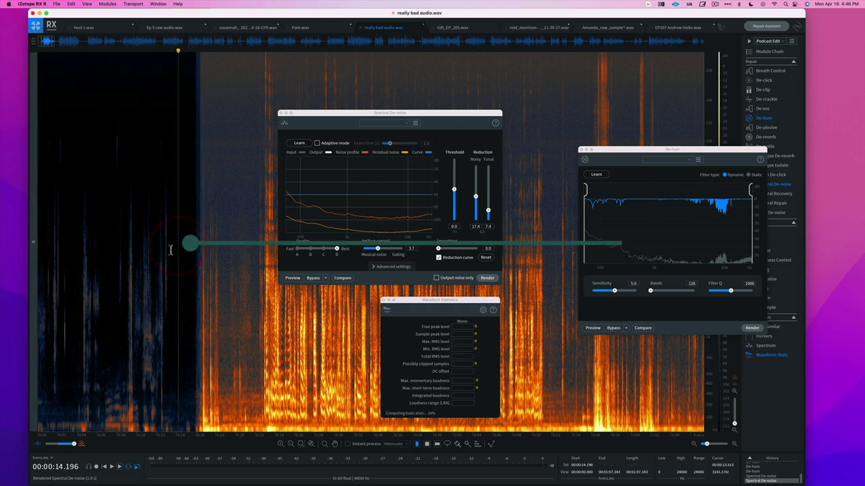
left_click(170, 250)
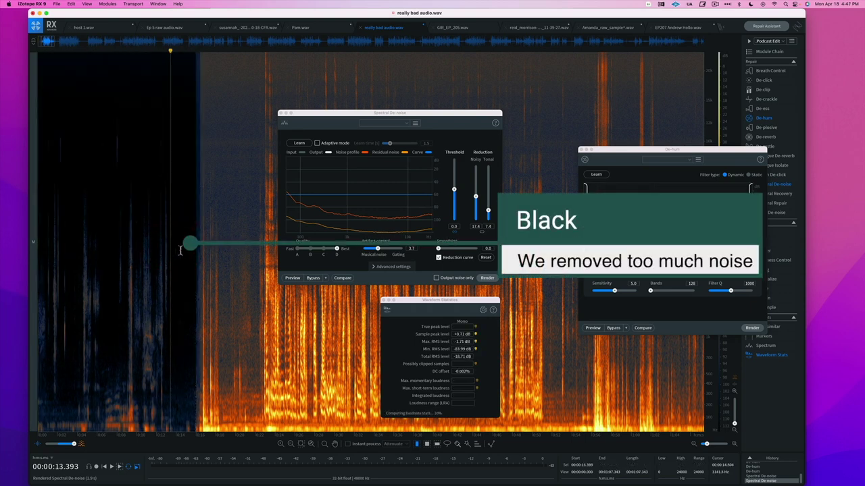
key("super+z")
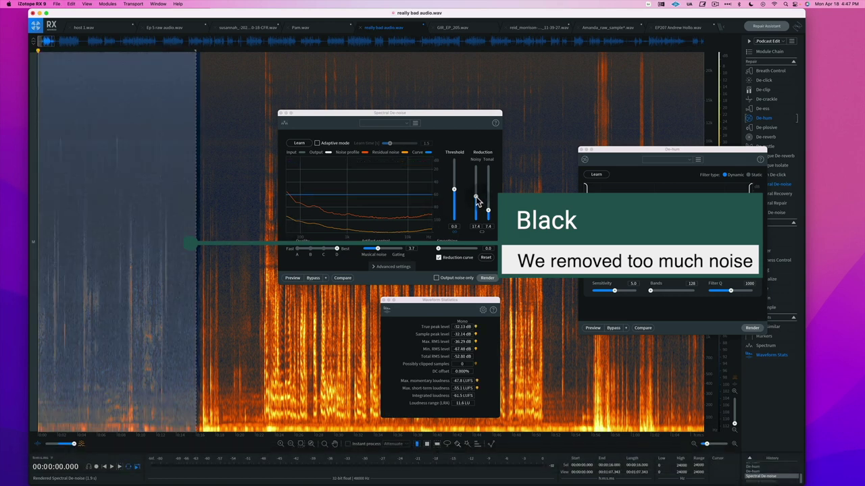
Step: Set the Noisy reduction to 10.3, render Spectral De-noise over the first 16 s, and measure the pause at about 13.4 to 16.0 s
left_click_drag(476, 198, 477, 209)
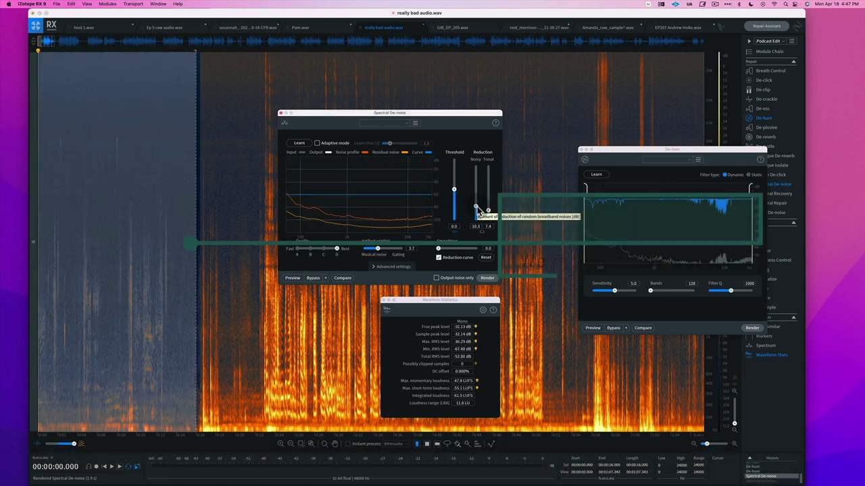
left_click(485, 279)
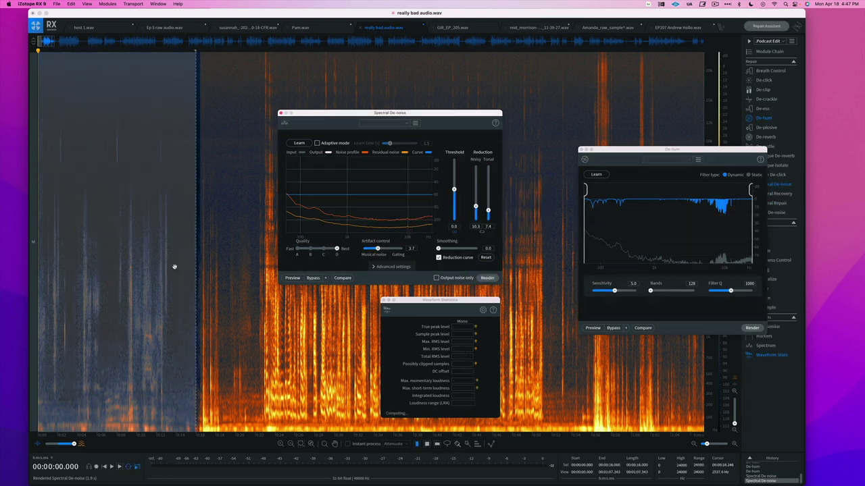
left_click(173, 269)
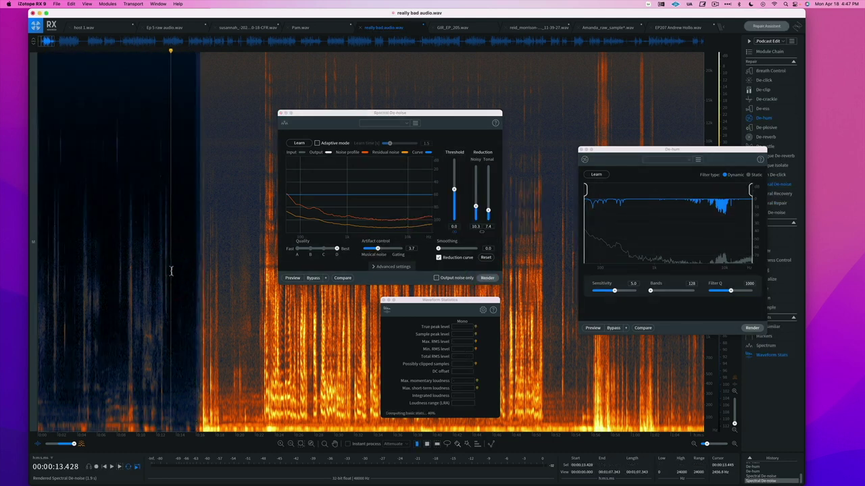
left_click_drag(171, 270, 196, 271)
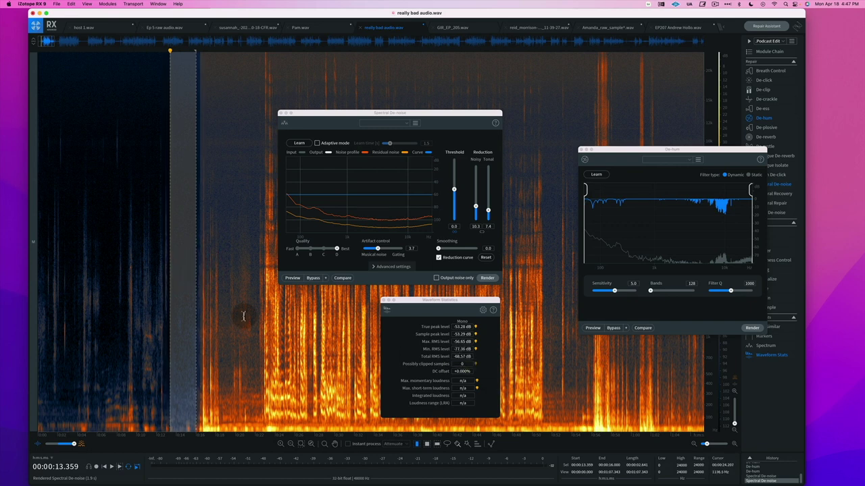
Step: Play the denoised opening from about 6.4 s, and undo both Spectral De-noise passes
left_click(101, 257)
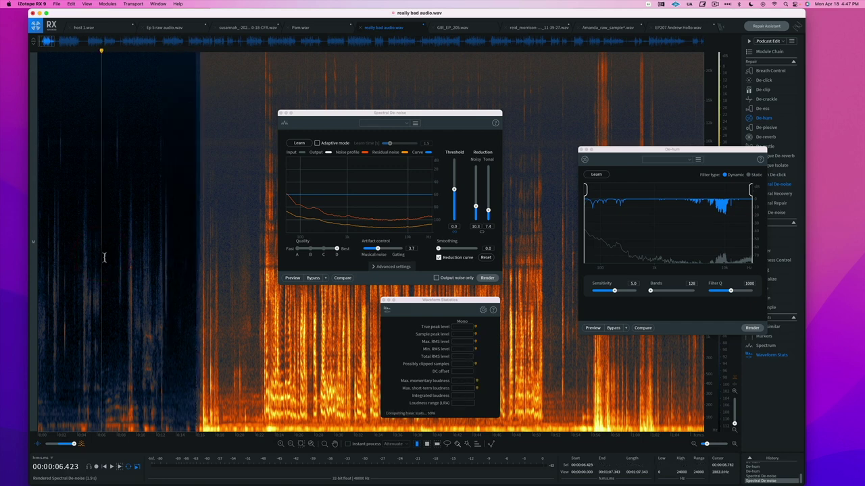
key("space")
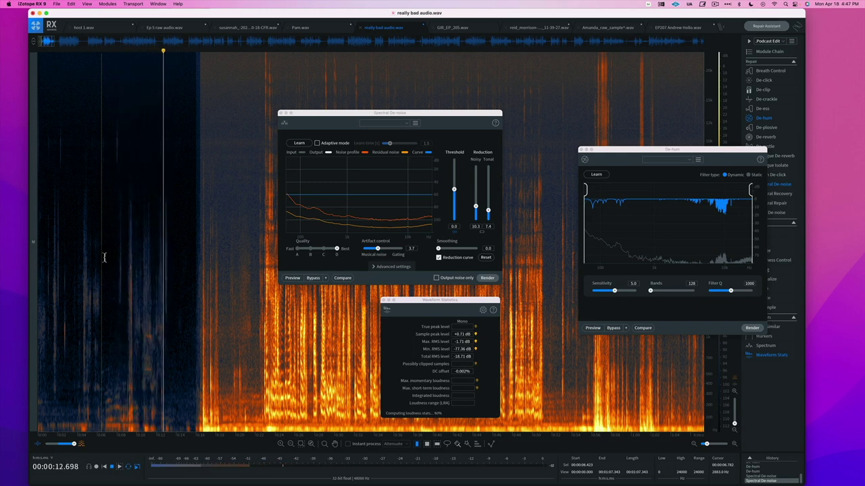
key("space")
key("super+z")
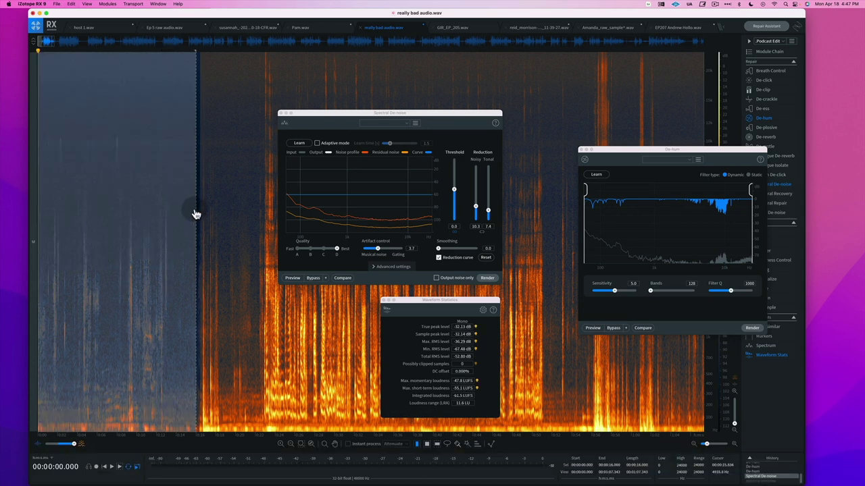
key("super+z")
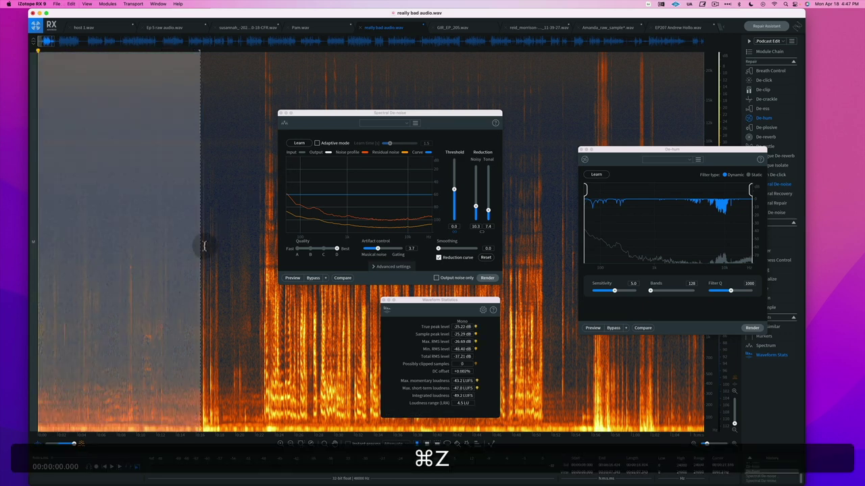
Step: Learn a noise profile from the pause at about 13.7 to 16.2 s and render Spectral De-noise over the whole file with Noisy 17.4 and Tonal 15.0
left_click_drag(173, 230, 198, 234)
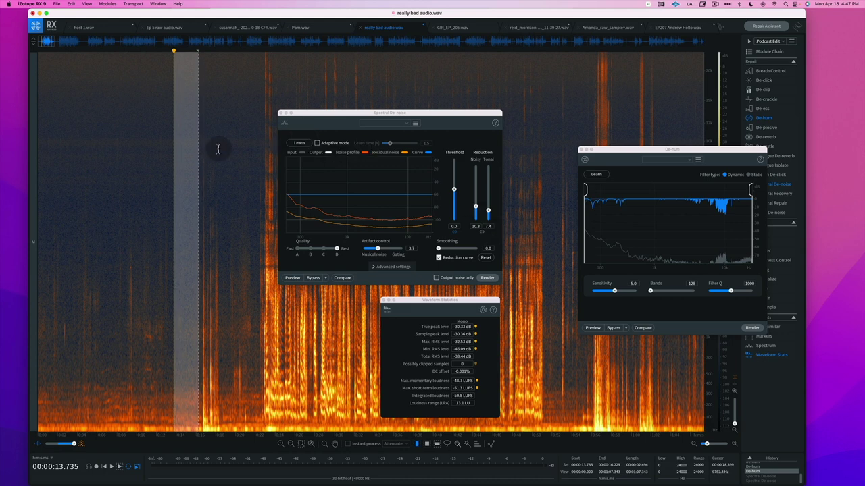
left_click(299, 143)
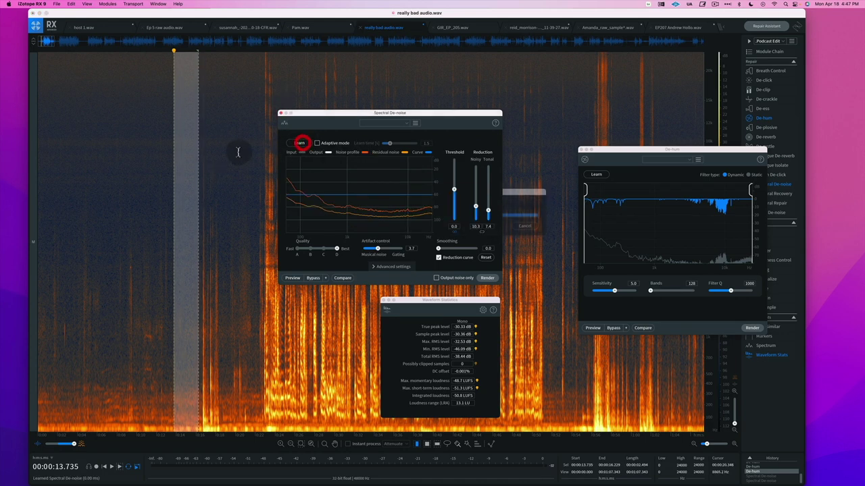
left_click(229, 139)
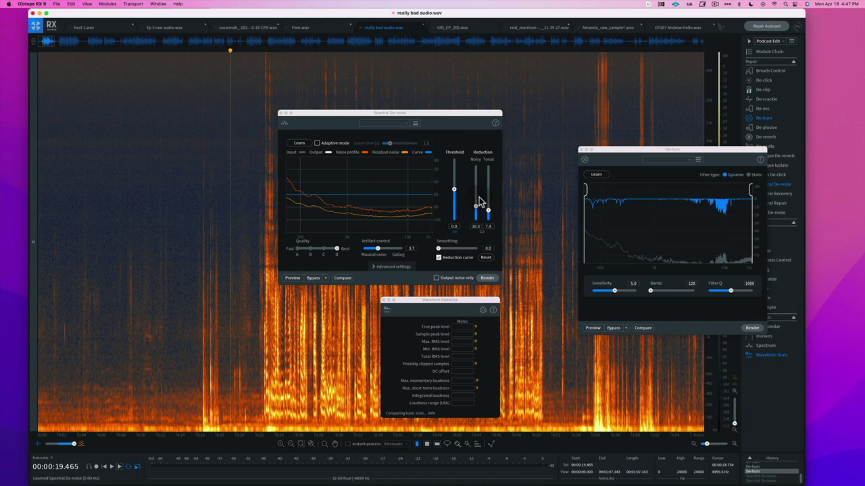
mouse_move(477, 209)
left_mouse_down()
mouse_move(478, 201)
mouse_move(490, 215)
left_mouse_up()
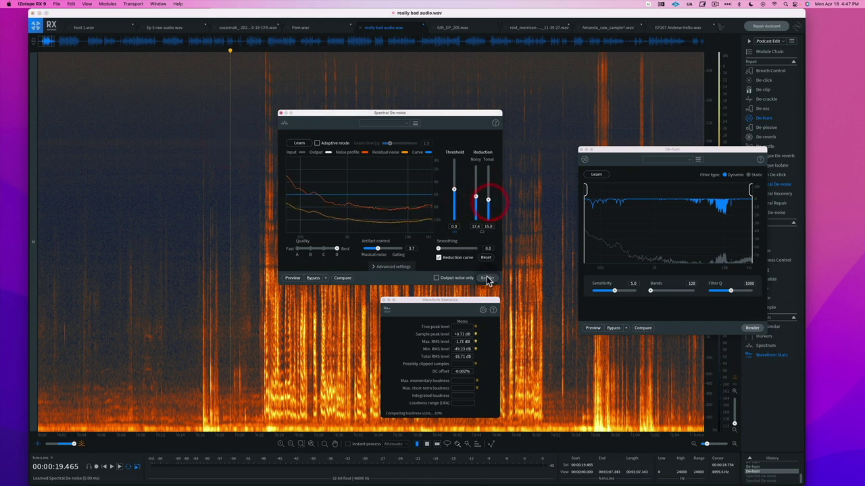
left_click(487, 278)
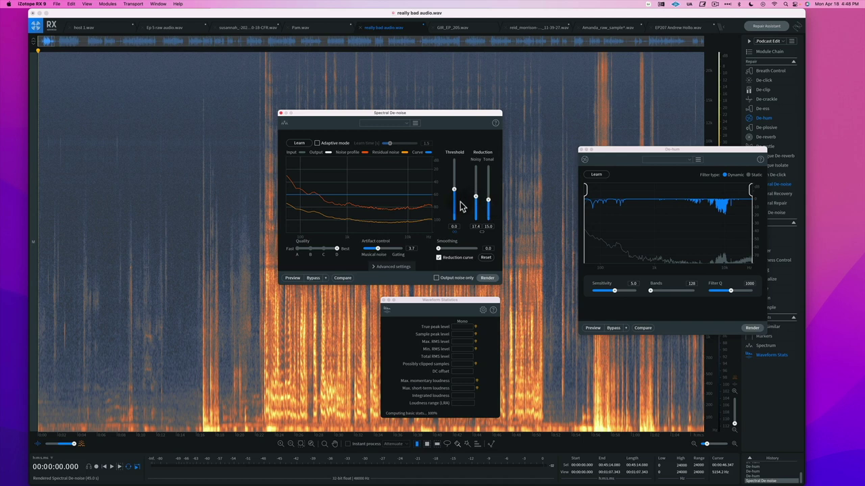
Step: Set the Noisy reduction to 10.3 and Tonal to 5.6, and render a second Spectral De-noise pass over the whole file
left_click_drag(476, 198, 477, 206)
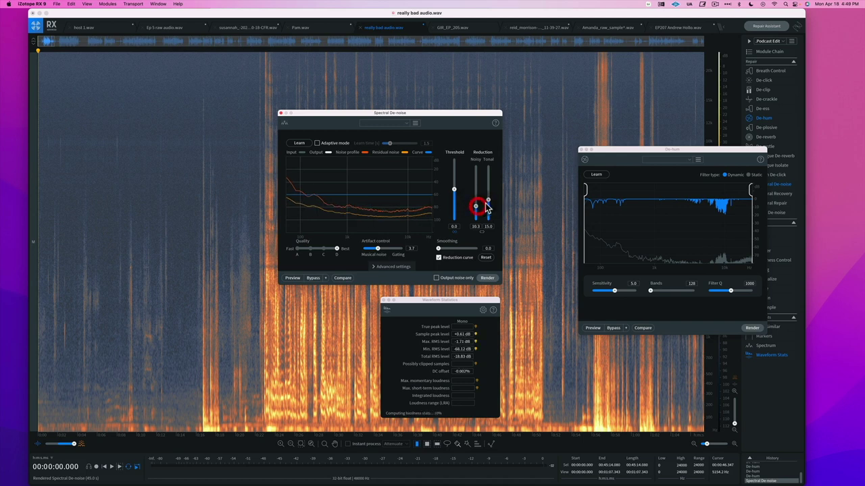
left_click_drag(490, 213, 491, 218)
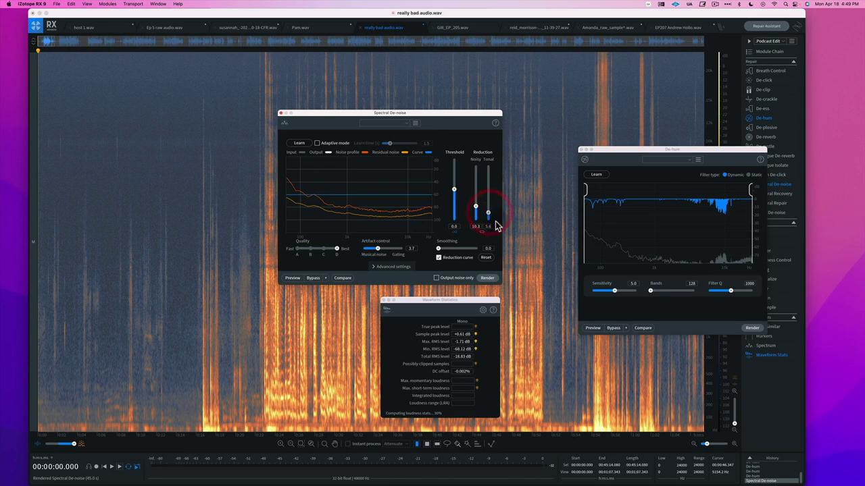
left_click(192, 192)
left_click(487, 278)
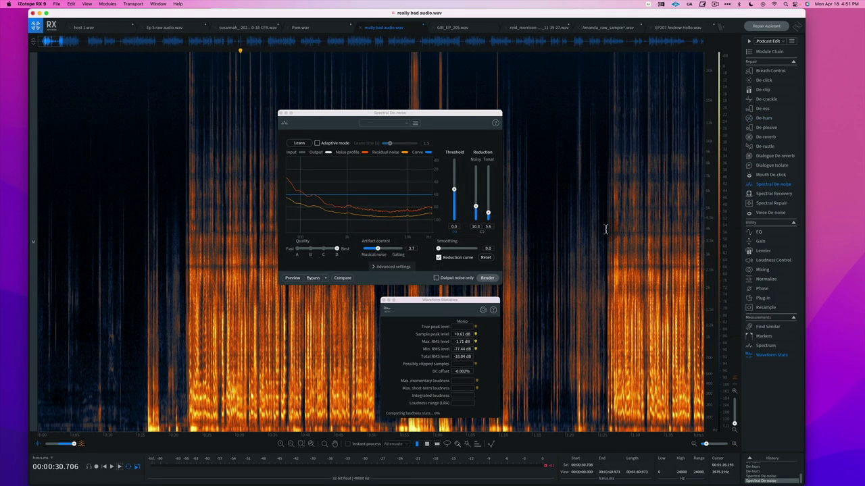
Step: Play the twice-denoised audio from about 1:26 and undo both Spectral De-noise passes for comparison
left_click(606, 229)
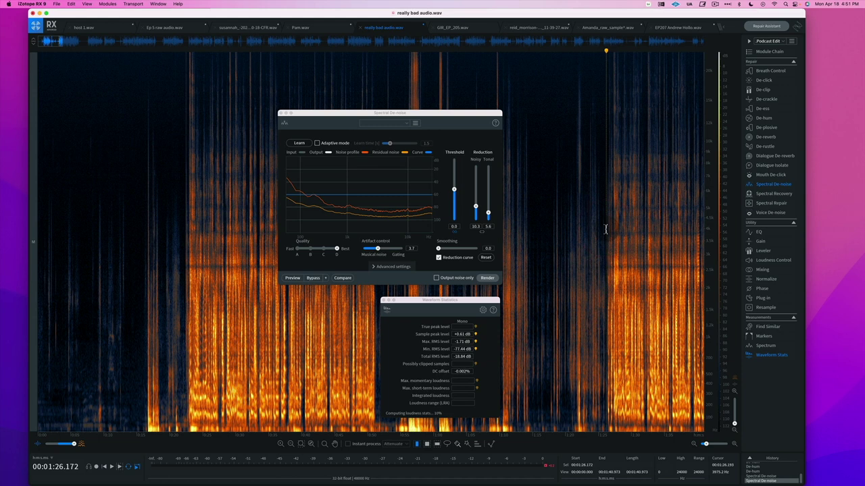
key("space")
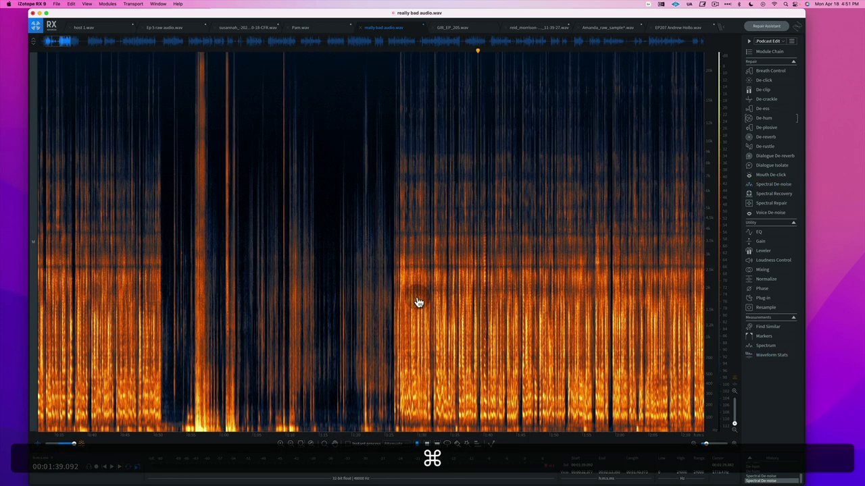
key("cmd+z")
key("cmd+z")
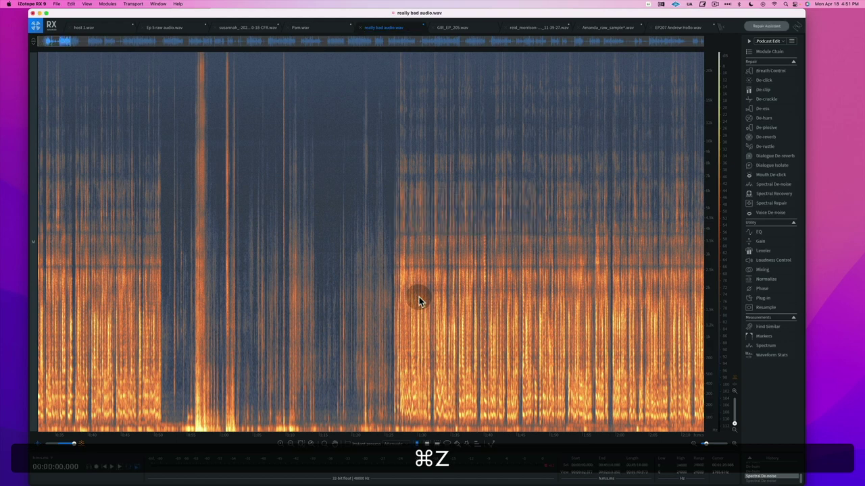
Step: Play the audio from about 1:26 without de-noise, and compare it with the first Spectral De-noise pass redone
left_click(392, 330)
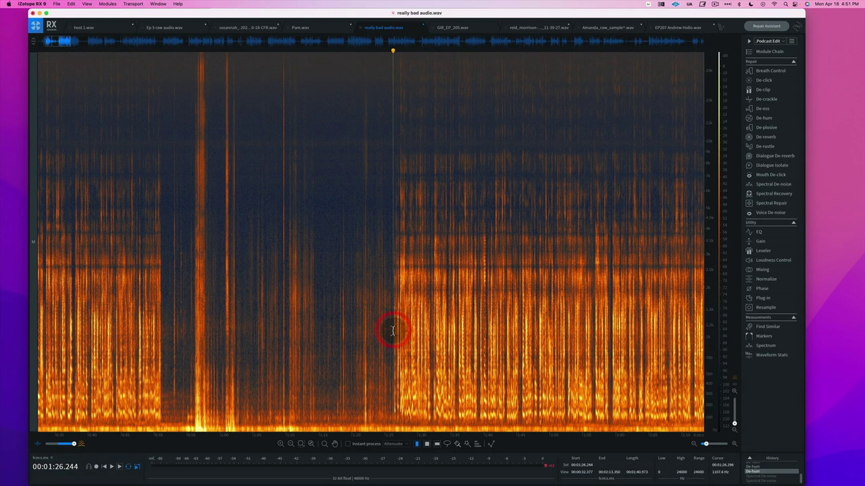
key("space")
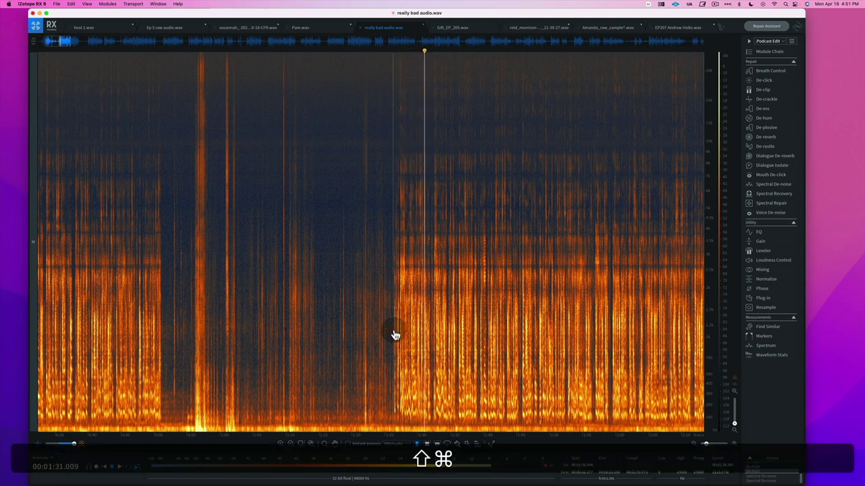
key("super+shift+z")
key("space")
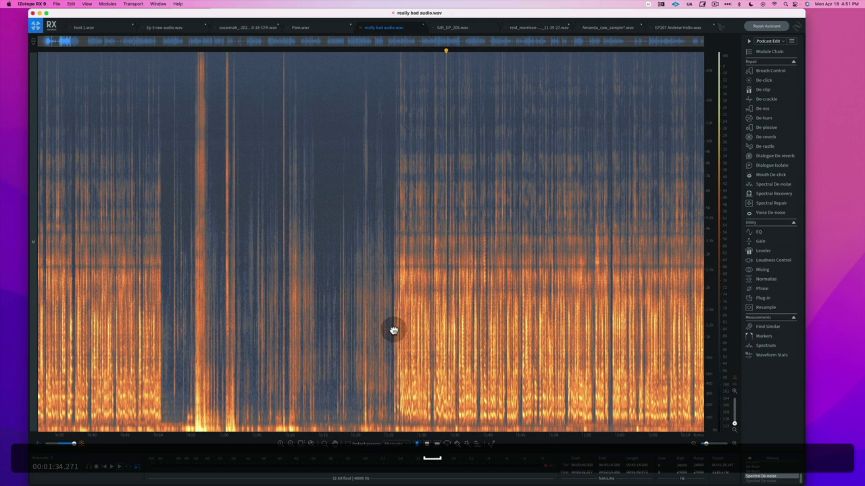
left_click(393, 330)
key("space")
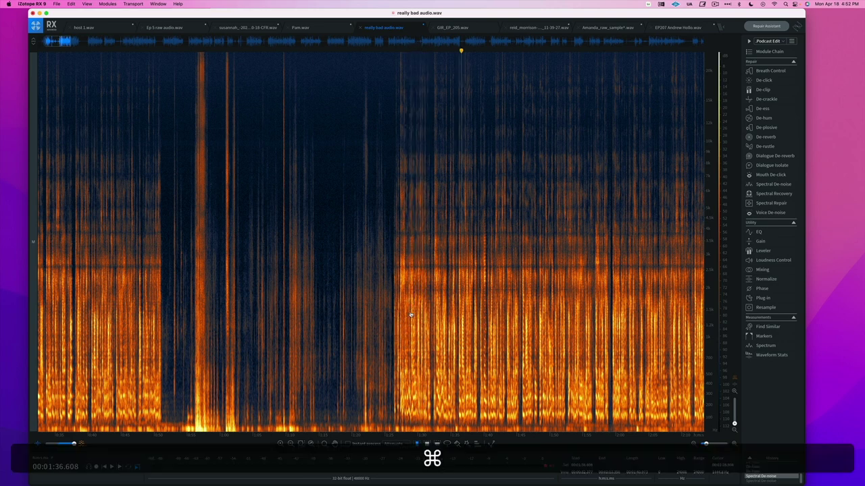
Step: Redo the second Spectral De-noise pass, play it from about 1:26, and examine the speech spectrogram around 1:31 in detail
key("super+shift+z")
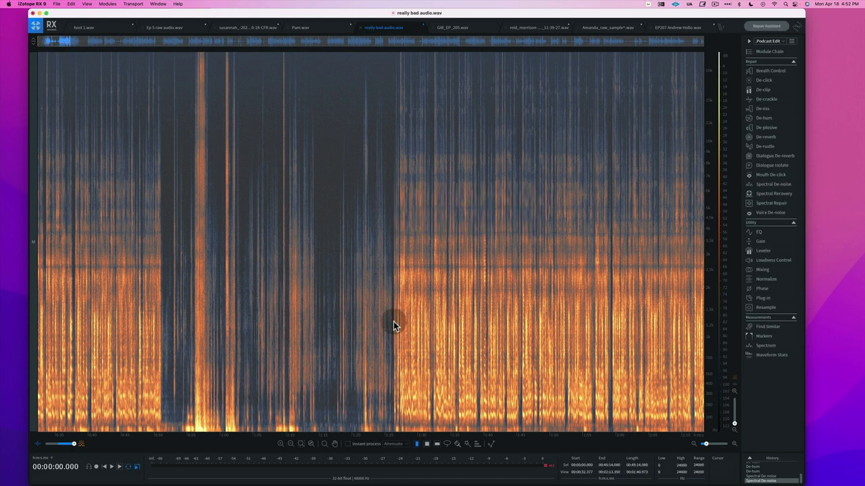
left_click(393, 322)
key("space")
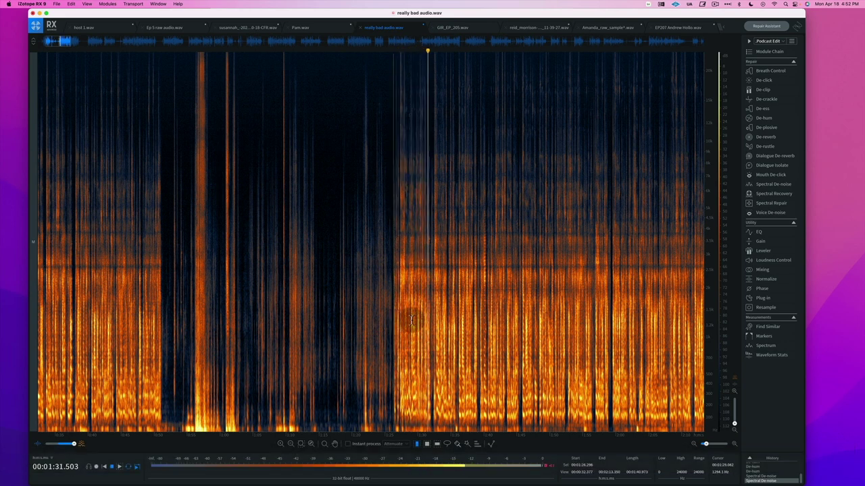
key("space")
scroll(415, 323, "up", 3)
scroll(415, 323, "up", 3)
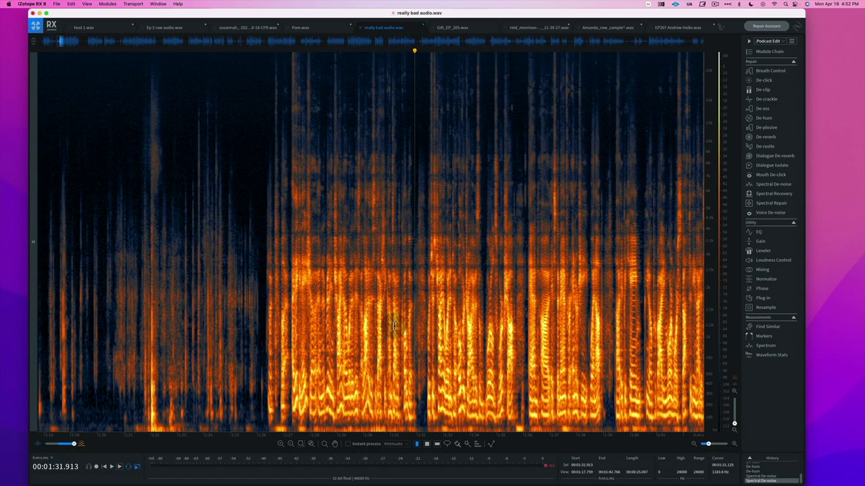
scroll(394, 326, "down", 3)
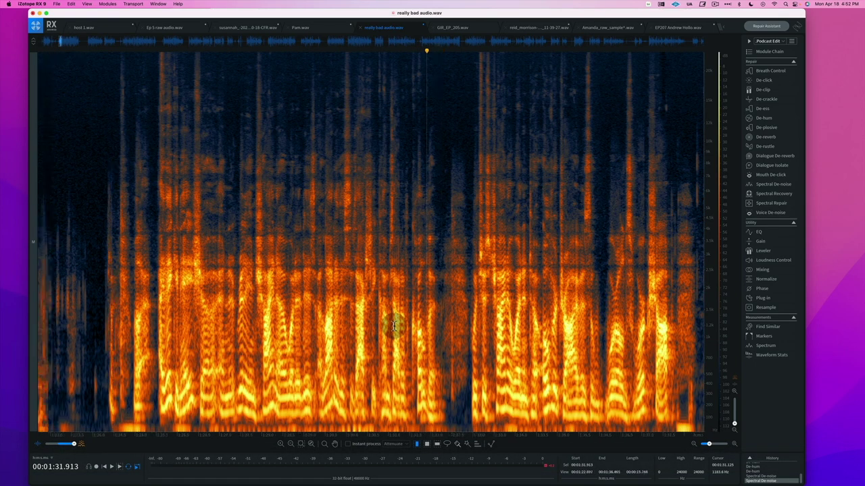
Step: Switch to the recording dated 2021-12-8 and play its pause from about 2:38 and the transition into speech from about 2:55
left_click(532, 30)
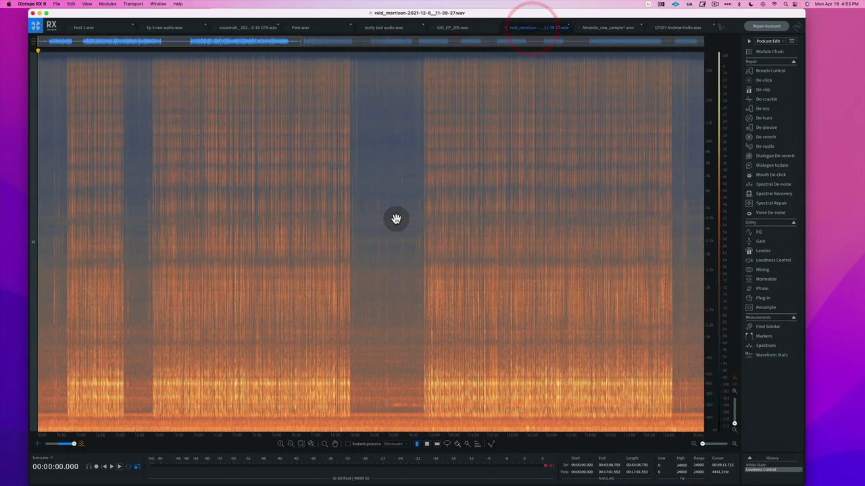
left_click(374, 240)
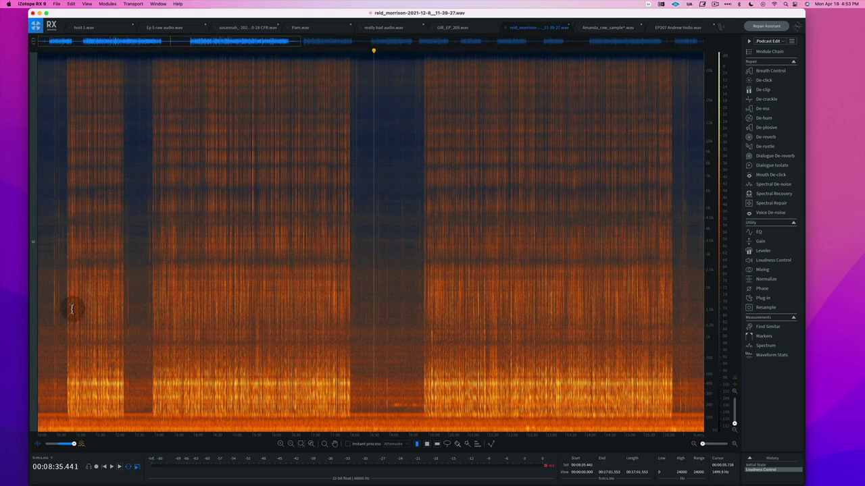
scroll(129, 304, "up", 4)
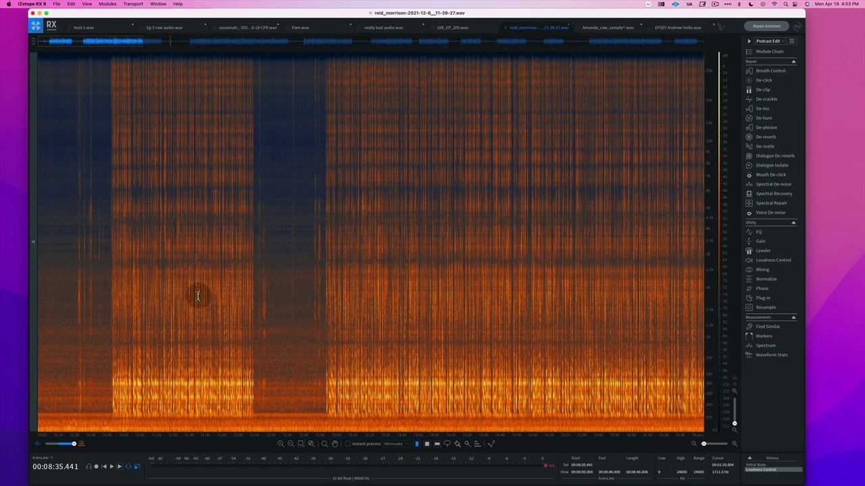
left_click(295, 312)
key("space")
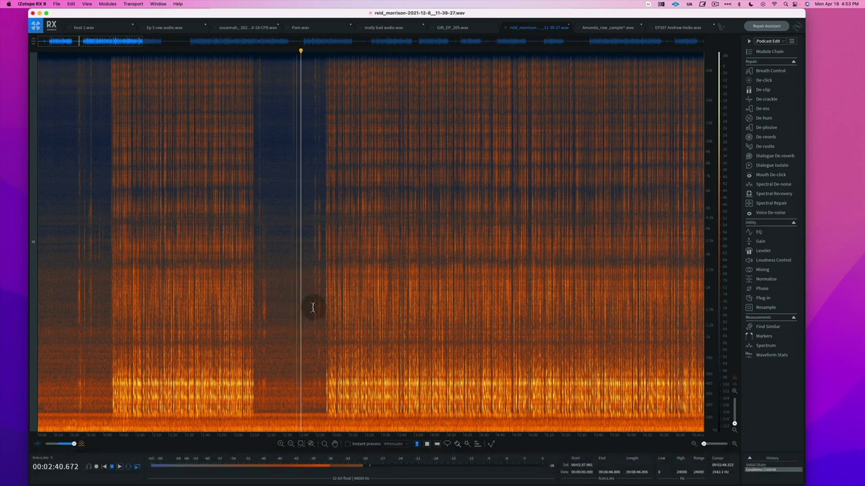
key("space")
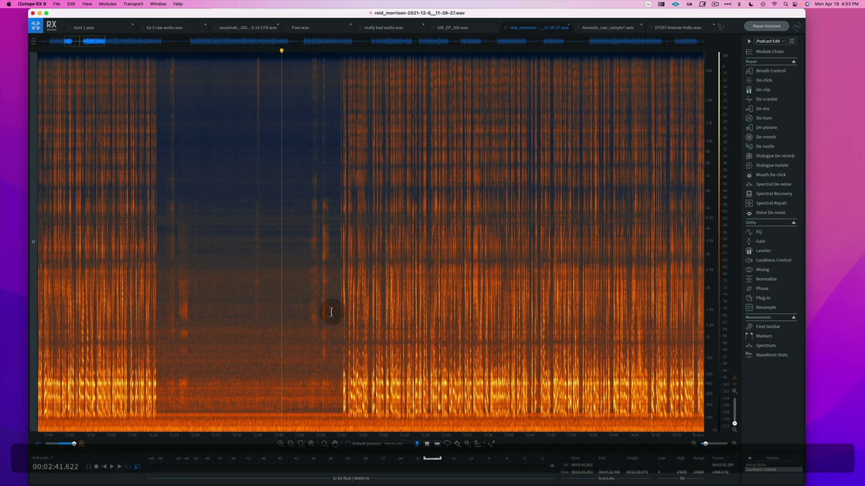
left_click(338, 318)
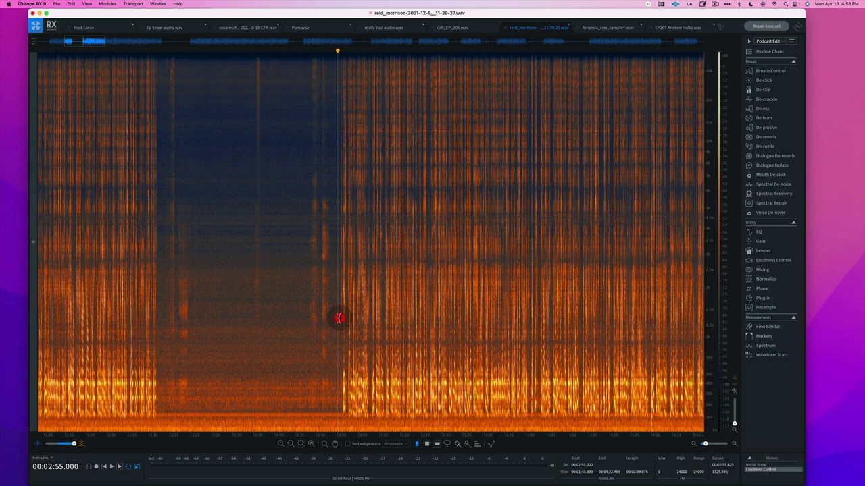
key("space")
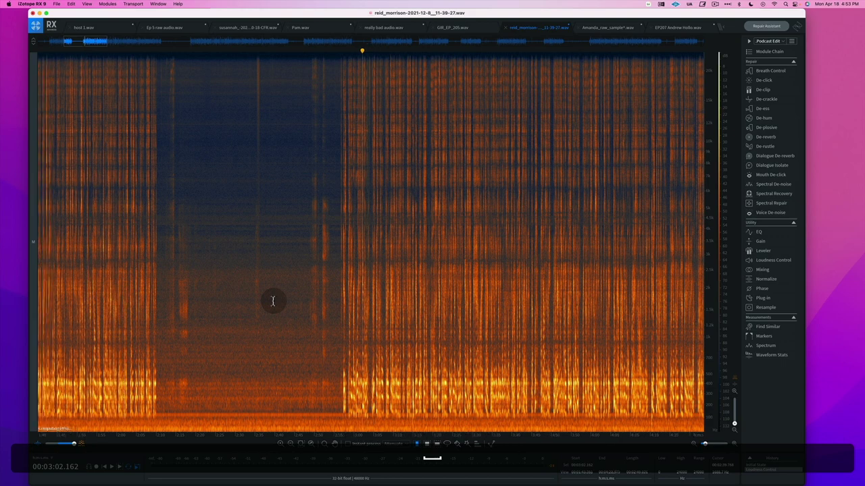
Step: Select the quiet pause from about 2:22.8 to 2:33.7 and learn its hum profile in De-hum
scroll(270, 300, "down", 2)
scroll(269, 300, "left", 5)
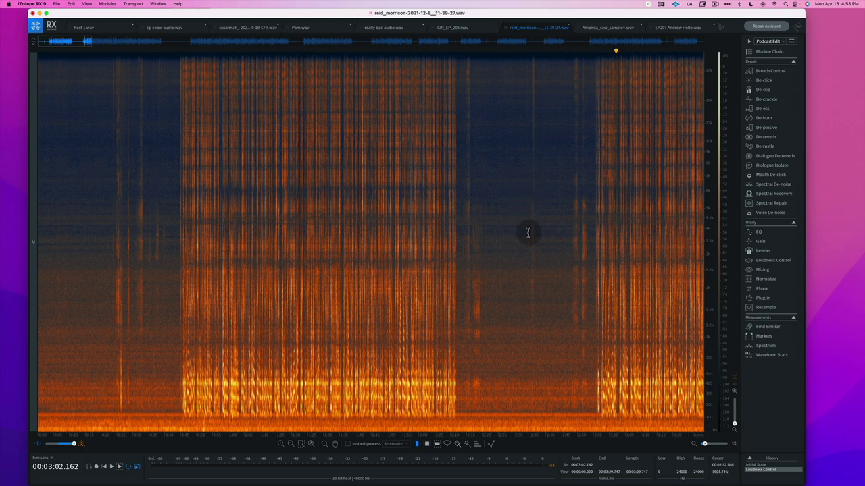
left_click(498, 323)
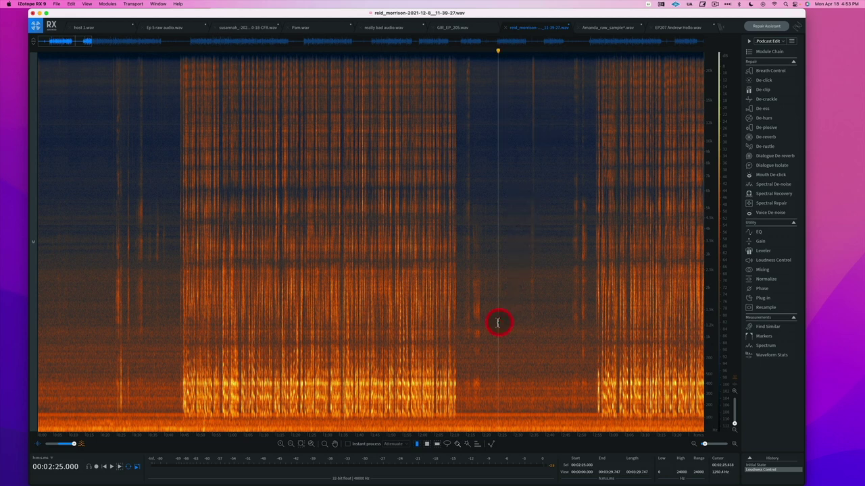
left_click(490, 322)
left_click_drag(490, 322, 525, 317)
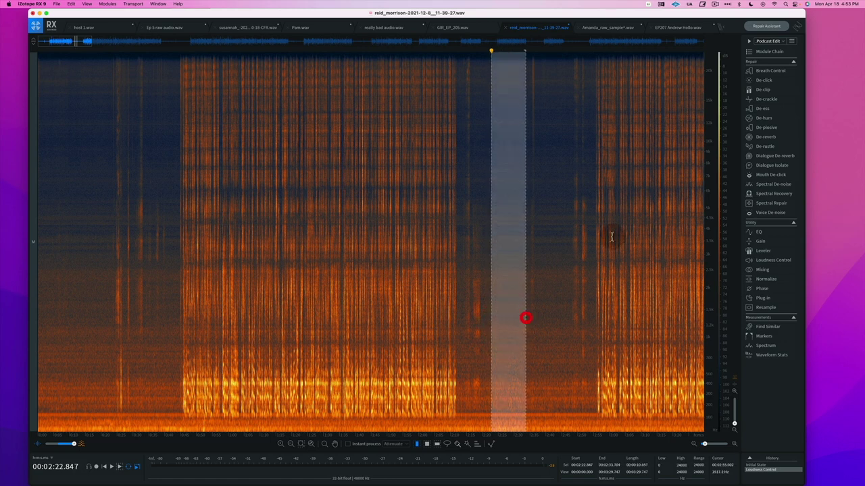
left_click(764, 119)
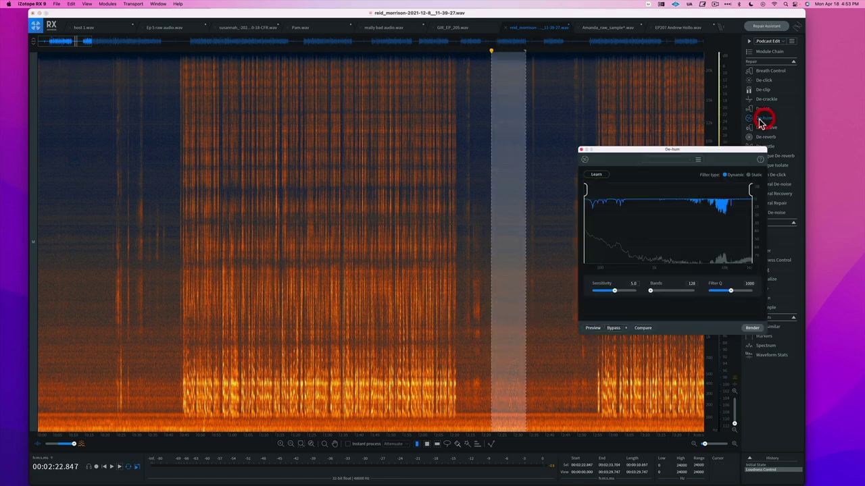
left_click(593, 175)
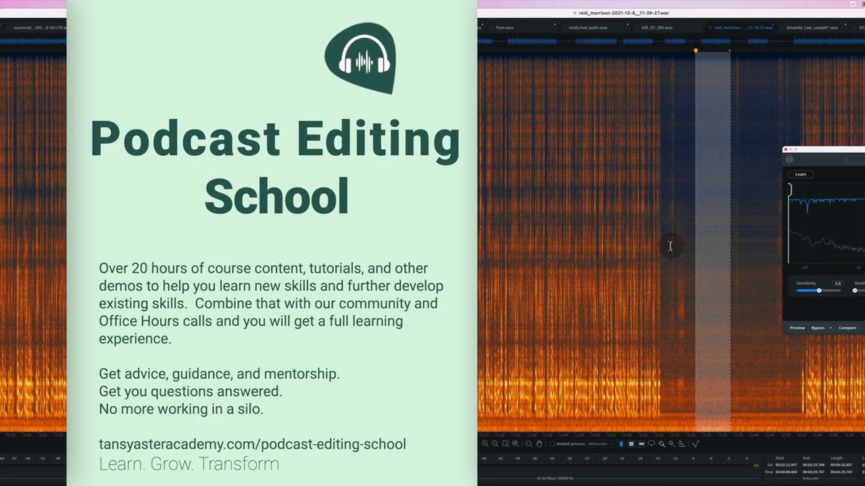
Step: Render De-hum over the whole recording and place the playhead at about 0:40.6
left_click(671, 245)
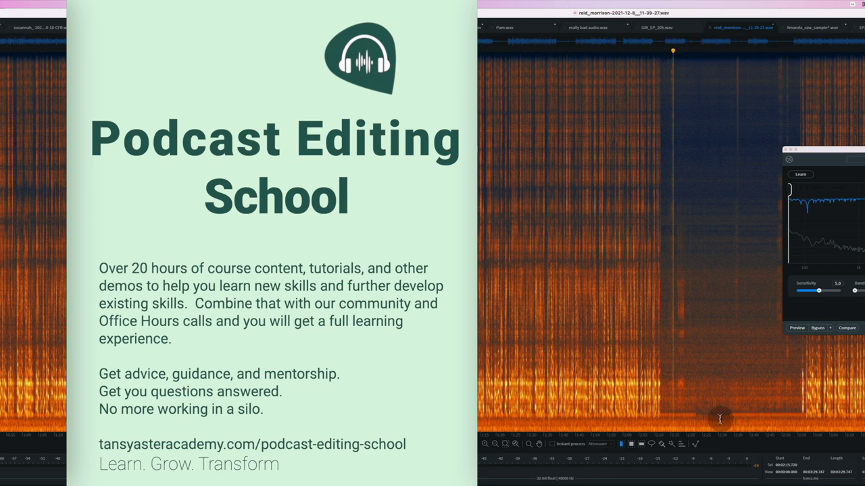
key("super+z")
left_click(692, 201)
left_click(693, 201)
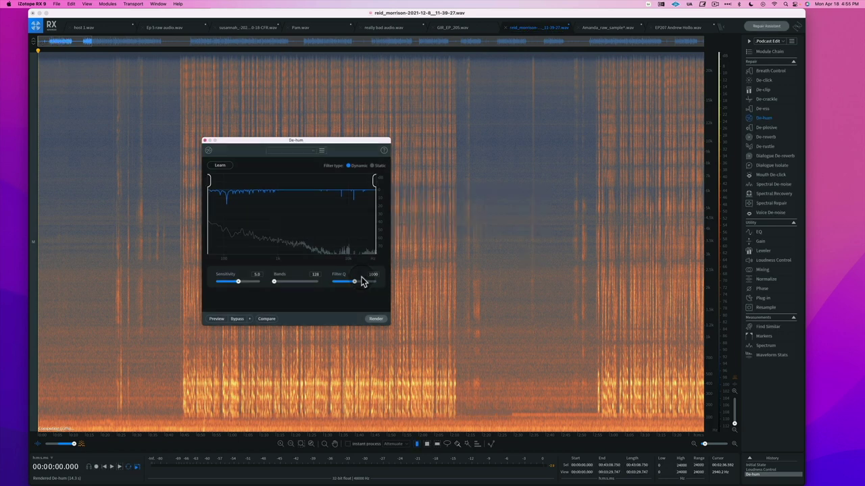
left_click(204, 140)
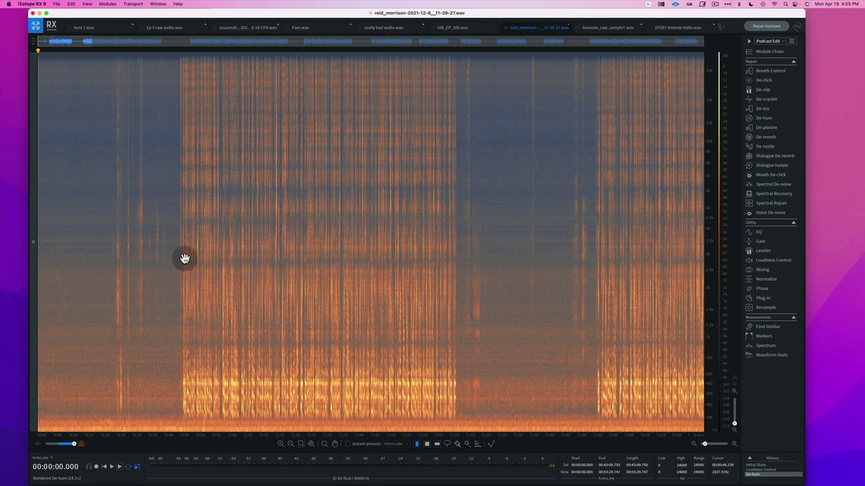
left_click(166, 272)
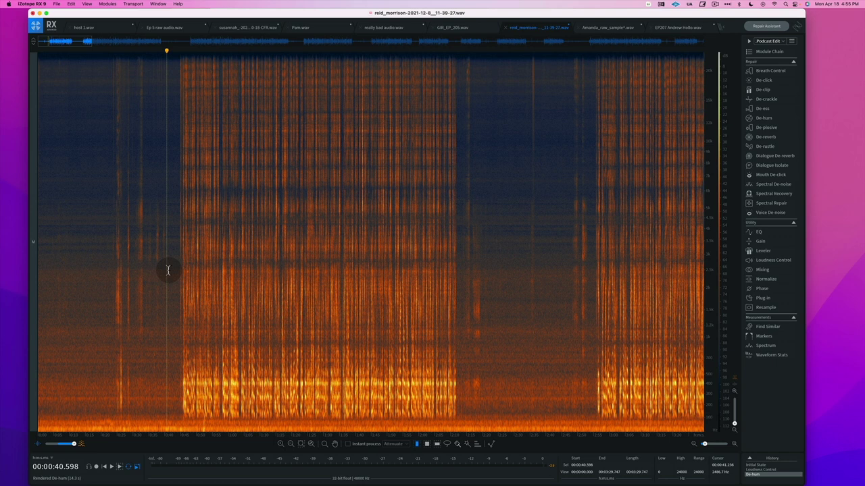
Step: Select the quiet stretch from about 0:11.7 to 0:23.2, learn it in Spectral De-noise, and set noisy and tonal reduction to 15.0
scroll(167, 281, "up", 5)
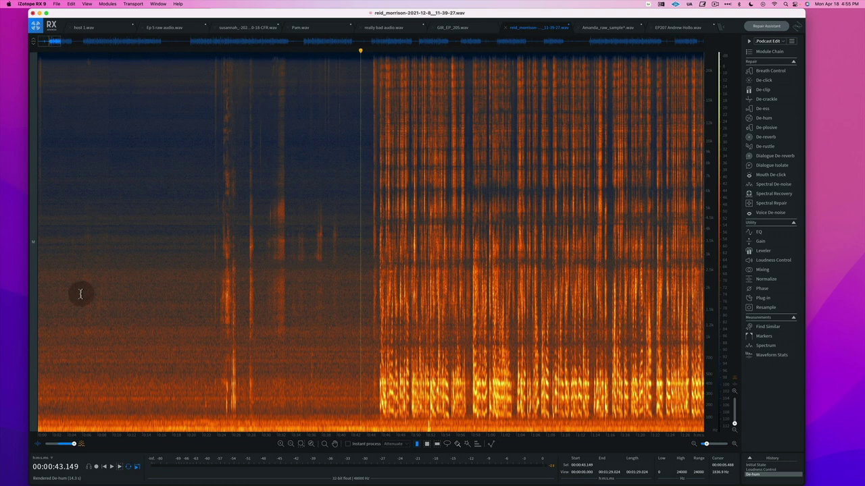
scroll(84, 294, "right", 5)
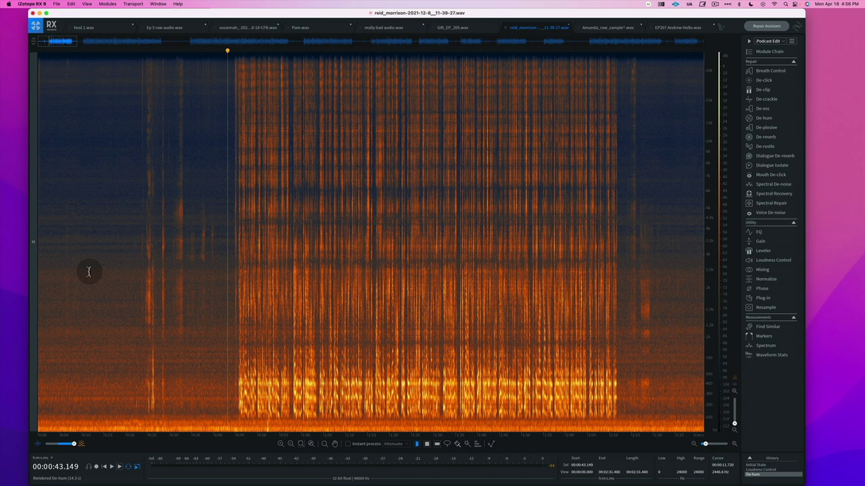
left_click_drag(88, 271, 139, 271)
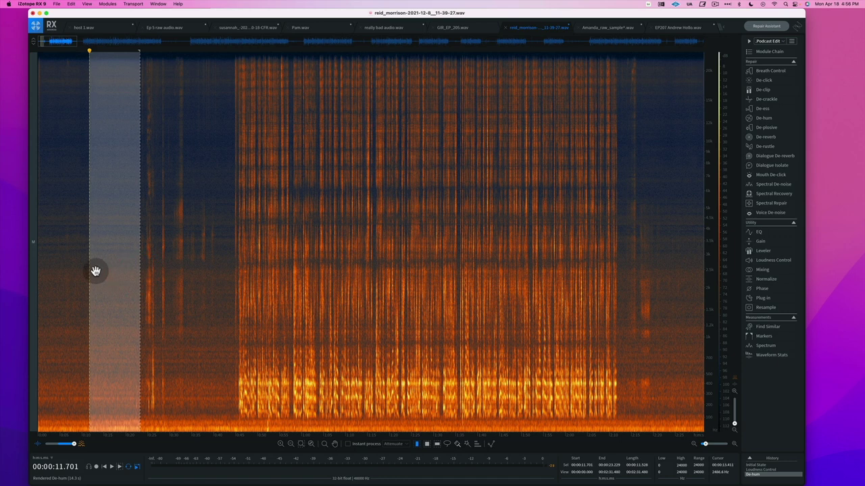
left_click(767, 185)
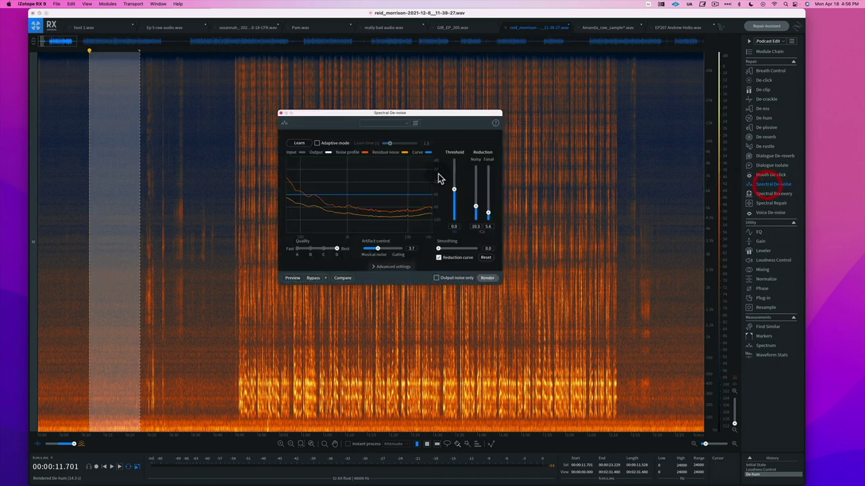
left_click(301, 145)
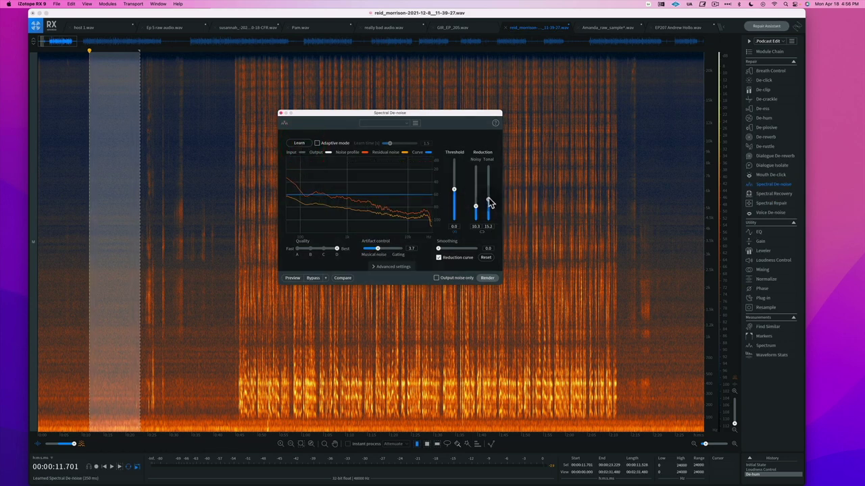
mouse_move(490, 203)
left_mouse_down()
mouse_move(477, 211)
mouse_move(476, 200)
left_mouse_up()
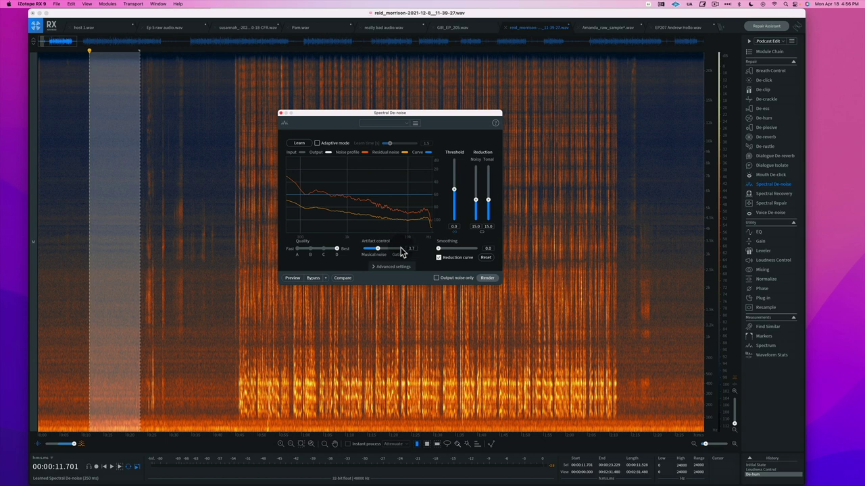
Step: Load the ".starting point" preset in Spectral De-noise and relearn the noise profile from the selected quiet stretch
left_click(405, 123)
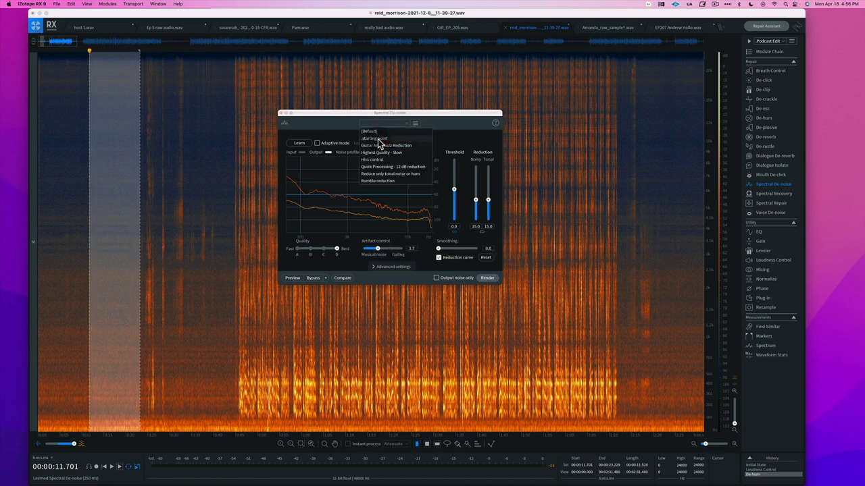
left_click(378, 139)
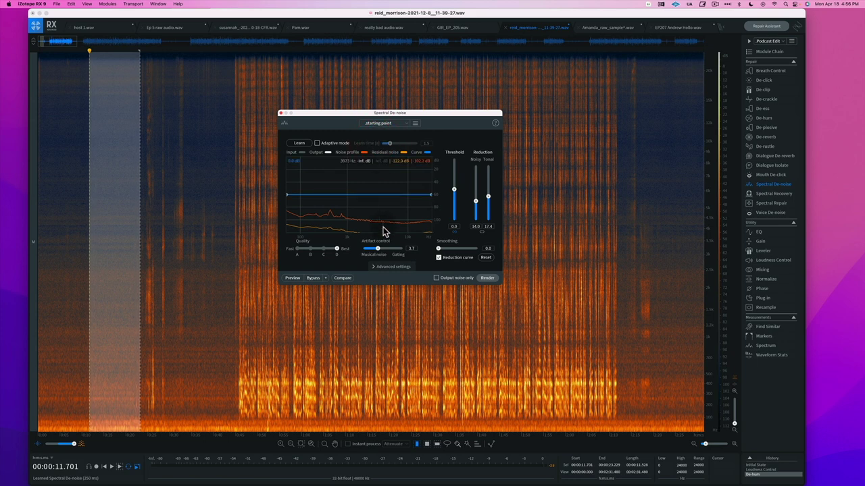
left_click(301, 144)
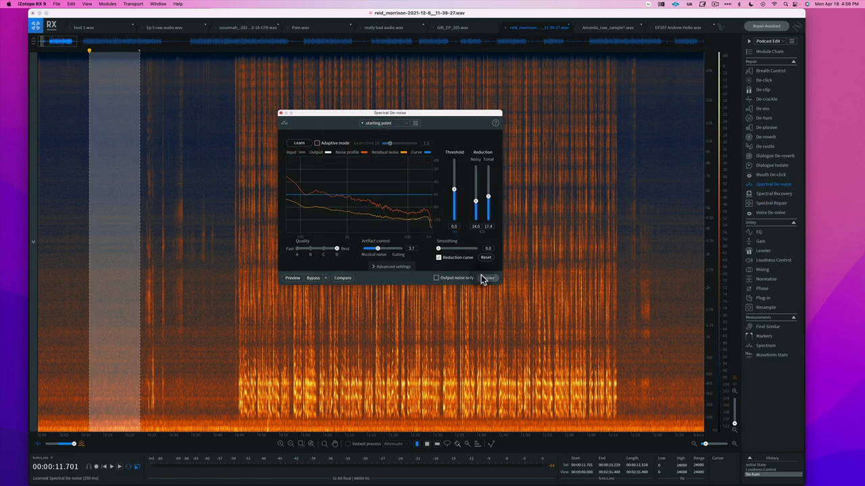
Step: Render two Spectral De-noise passes on the quiet stretch, relearning the profile from about 0:12.0 to 0:22.5 for the second
left_click(487, 279)
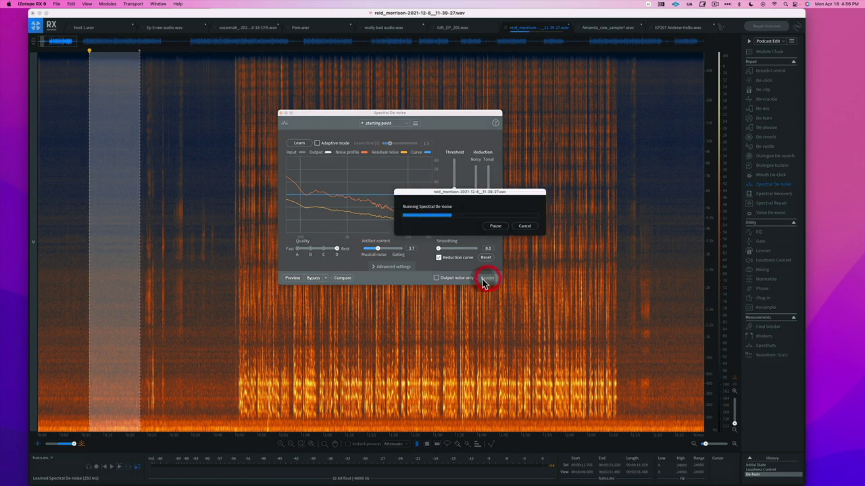
left_click(186, 341)
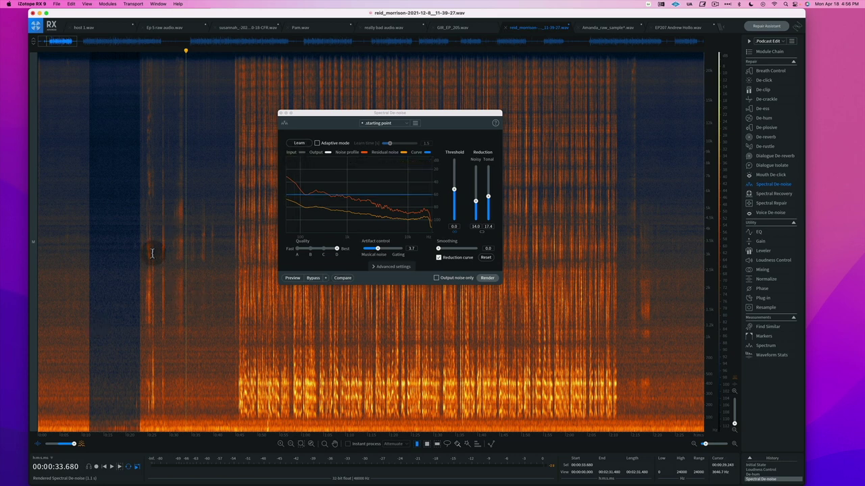
left_click_drag(91, 286, 125, 290)
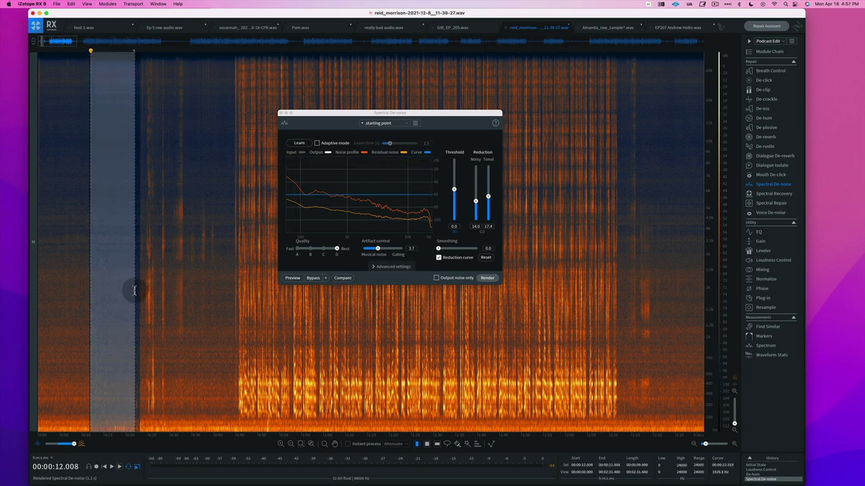
left_click(298, 144)
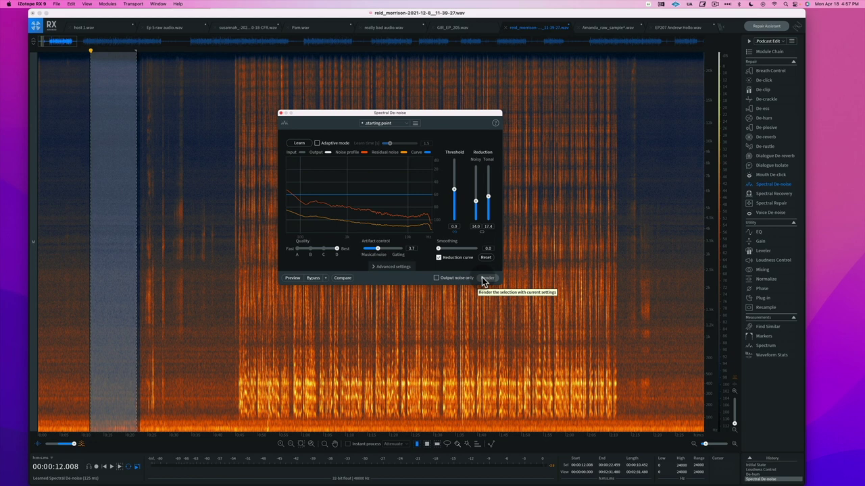
left_click(483, 278)
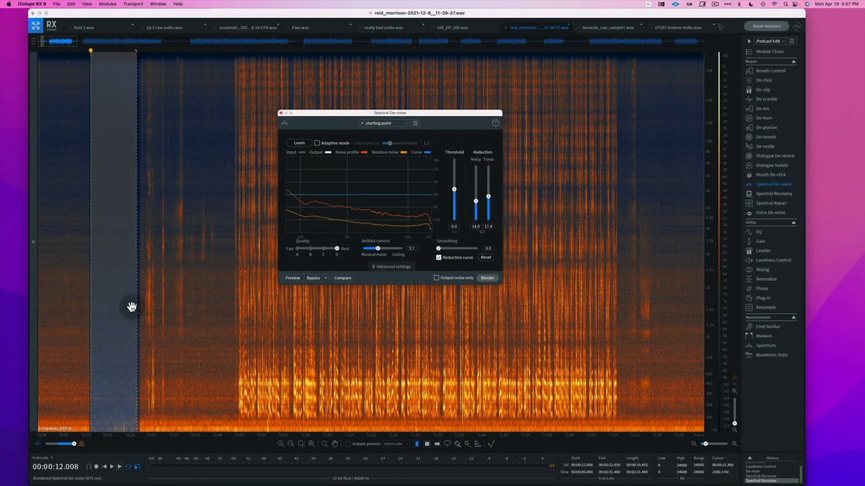
Step: Check the waveform statistics of the twice-denoised stretch from about 0:12.3 to 0:21.6
left_click(96, 274)
left_click_drag(92, 278, 122, 281)
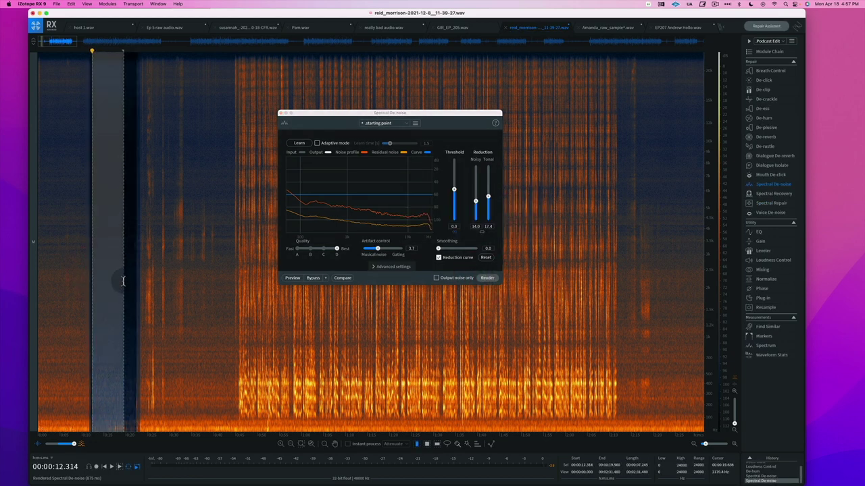
key("w")
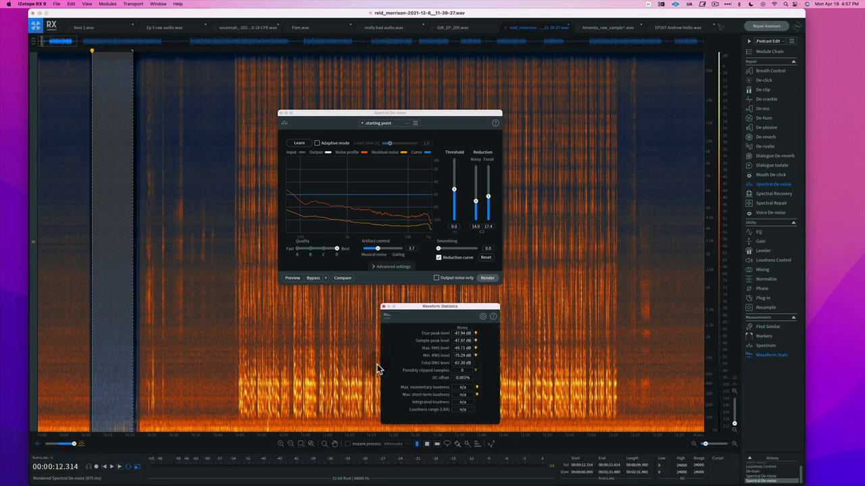
left_click(132, 324)
left_click(157, 336)
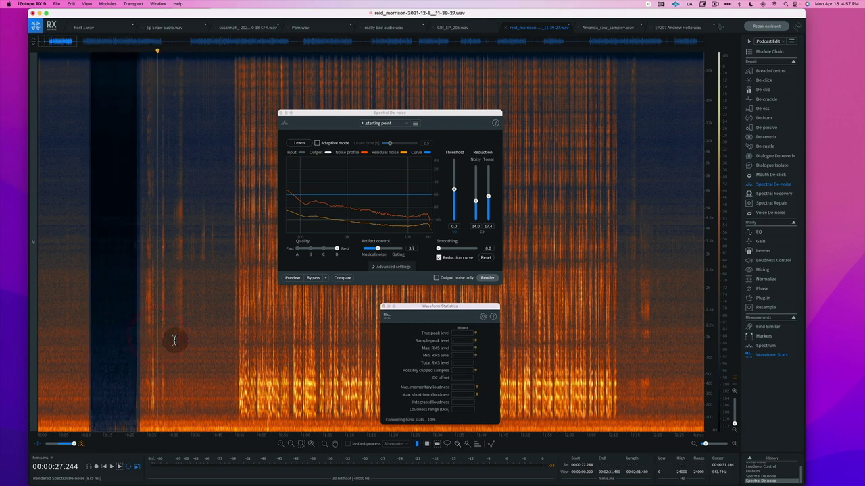
Step: Undo both Spectral De-noise passes and learn the noise profile again from the unprocessed quiet stretch
key("super+z")
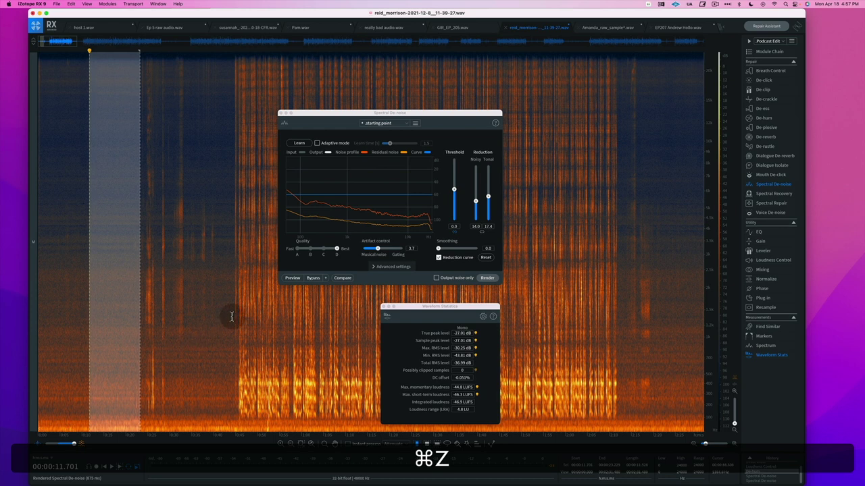
left_click(299, 145)
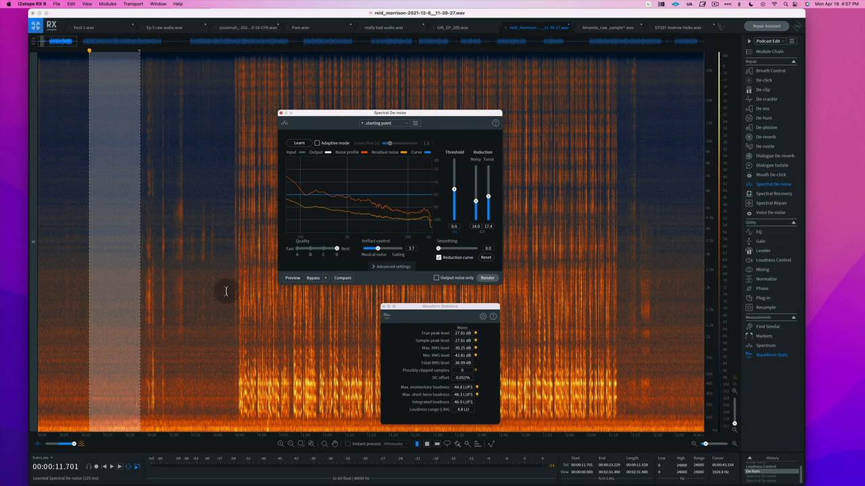
Step: Render Spectral De-noise over the speech from about 0:40.9 to 2:20.0 and play it from about 0:37.7
left_click_drag(218, 291, 653, 277)
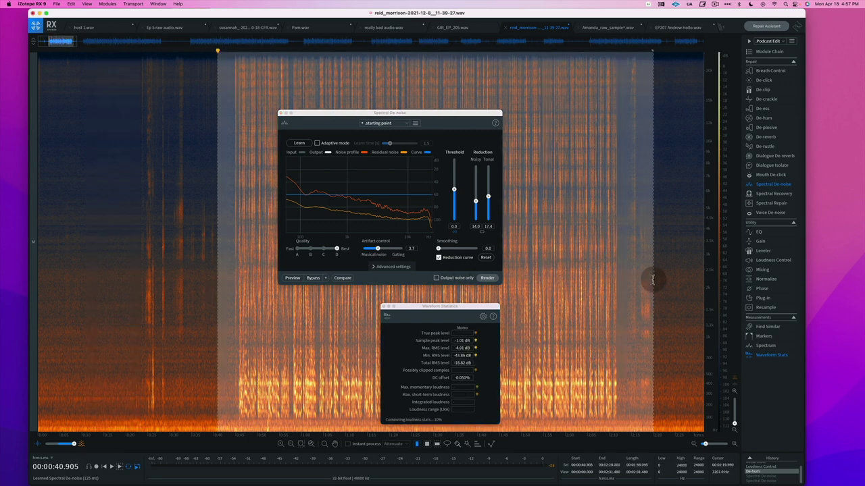
left_click(487, 279)
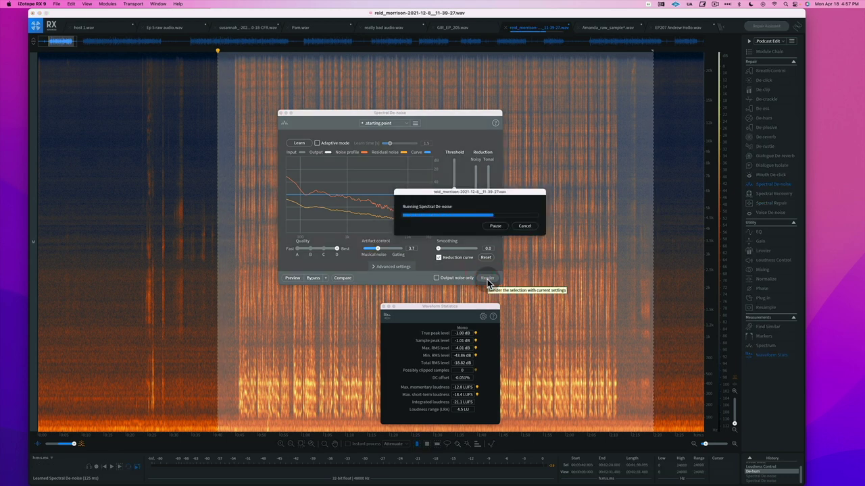
left_click(203, 327)
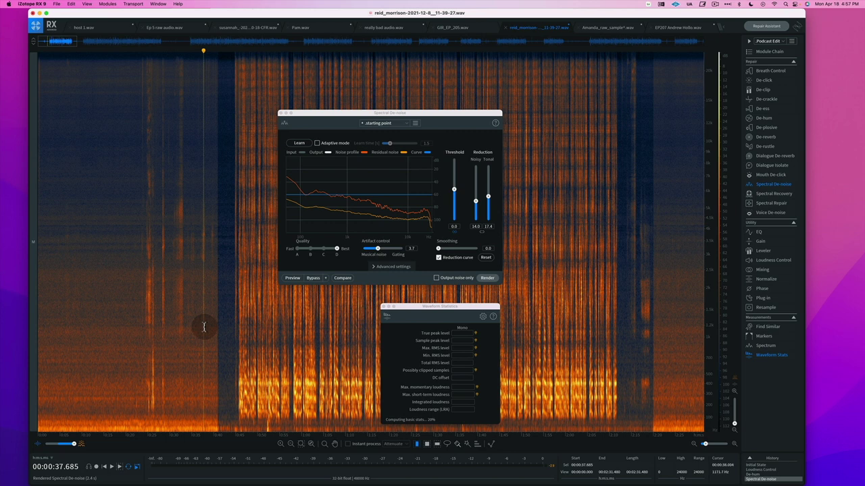
key("space")
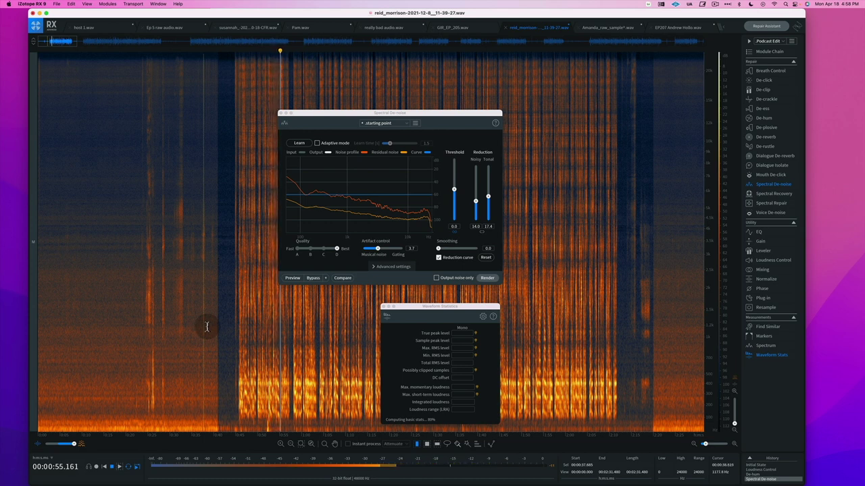
key("space")
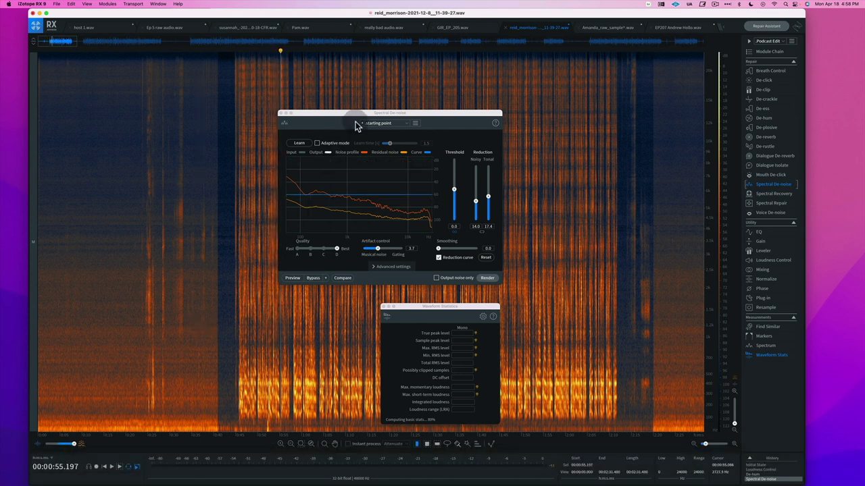
Step: Close the waveform statistics, move the Spectral De-noise window aside, and examine the denoised speech around its onset
left_click_drag(347, 114, 602, 133)
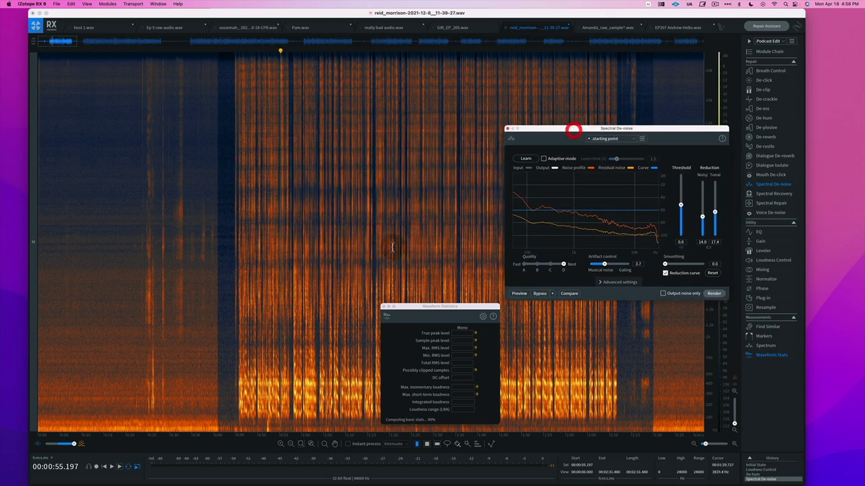
left_click(384, 308)
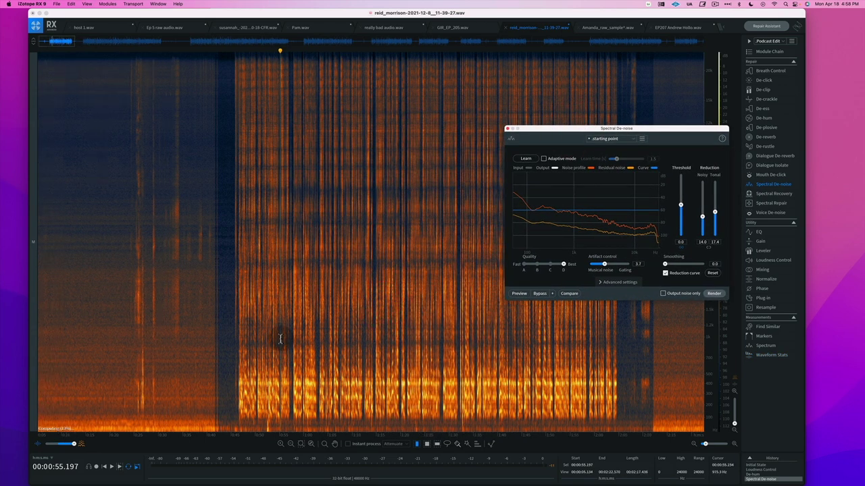
scroll(282, 339, "up", 2)
scroll(282, 339, "up", 2)
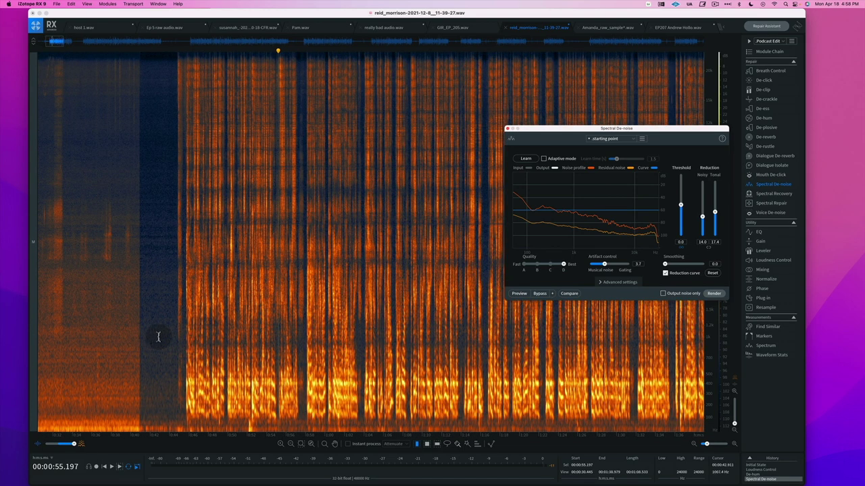
scroll(156, 338, "up", 3)
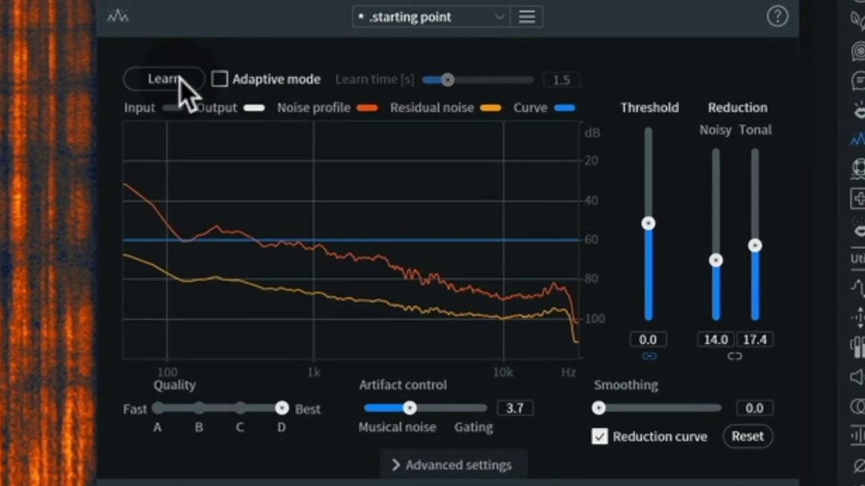
Step: Render a second Spectral De-noise pass with a newly learned profile over speech from about 0:44.2 to 1:36.0 and play the result
left_click(177, 80)
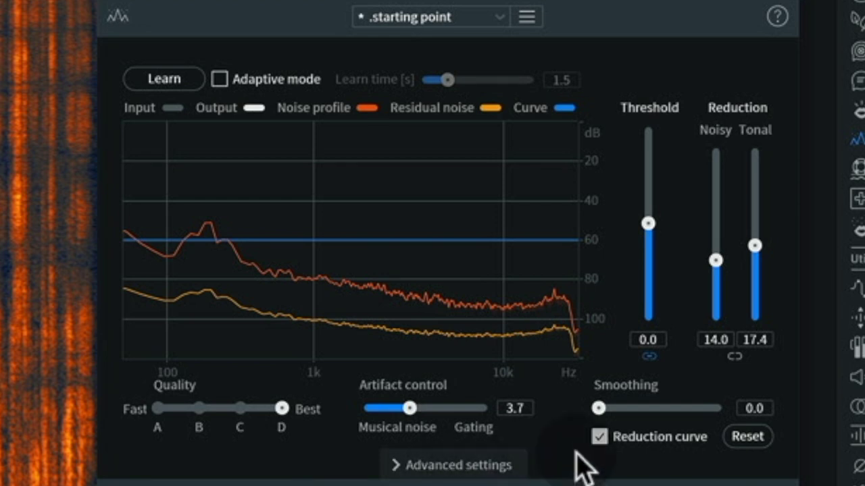
left_click(180, 79)
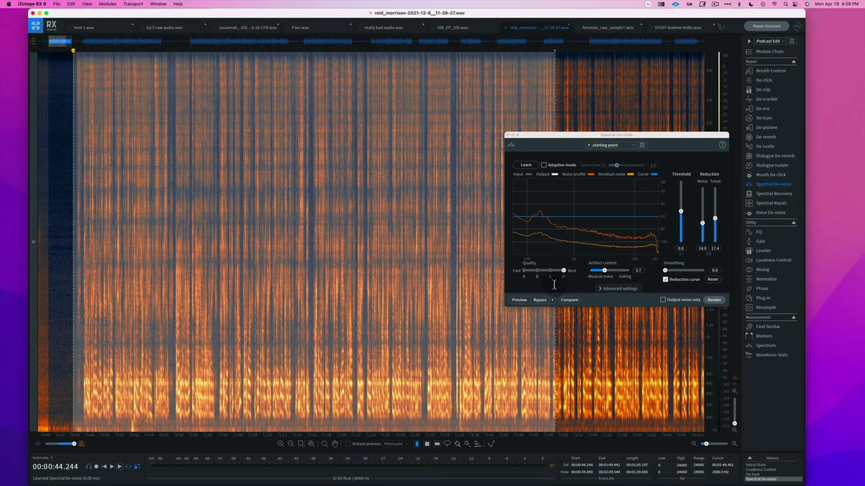
left_click_drag(554, 284, 454, 293)
left_click(714, 301)
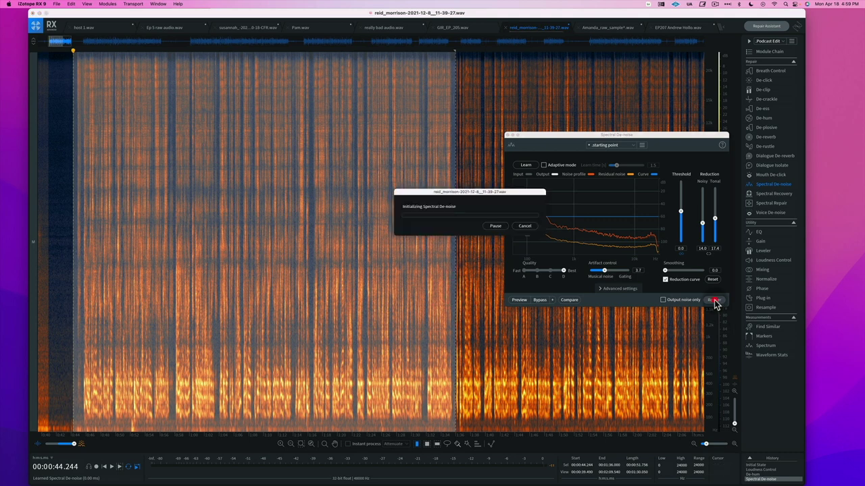
left_click(80, 333)
key("space")
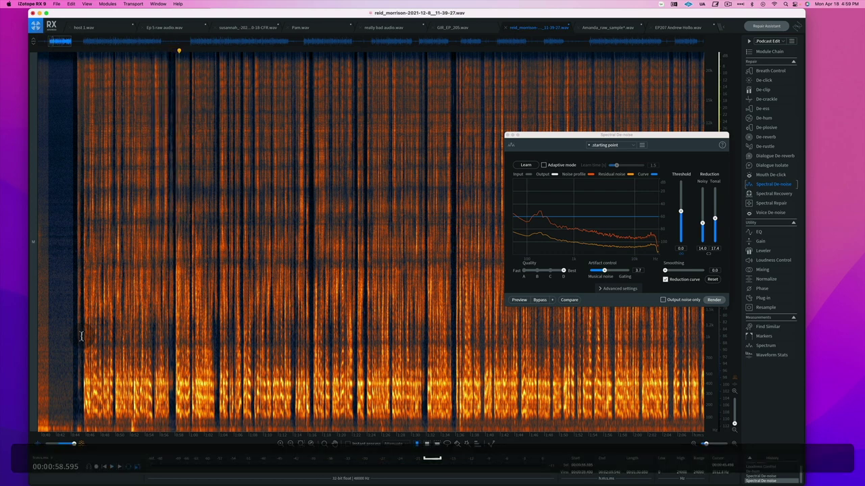
Step: Undo the second Spectral De-noise pass on the speech and place the playhead at about 0:45.1
key("super")
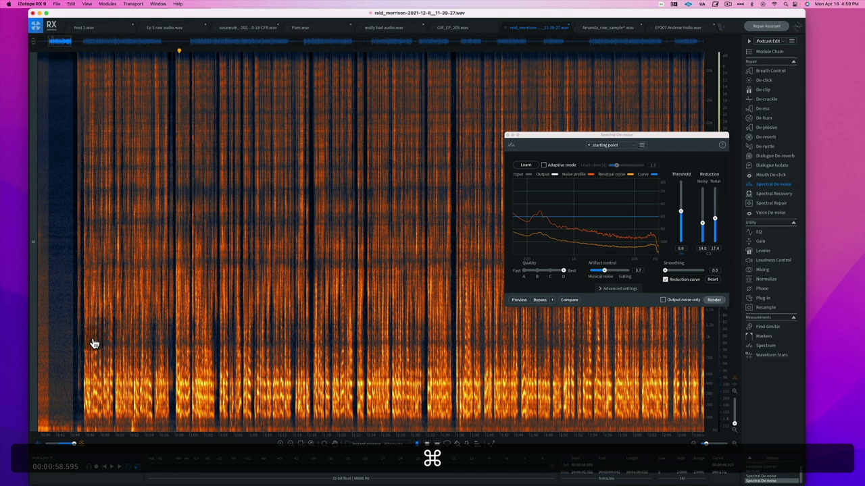
key("cmd+z")
left_click(79, 299)
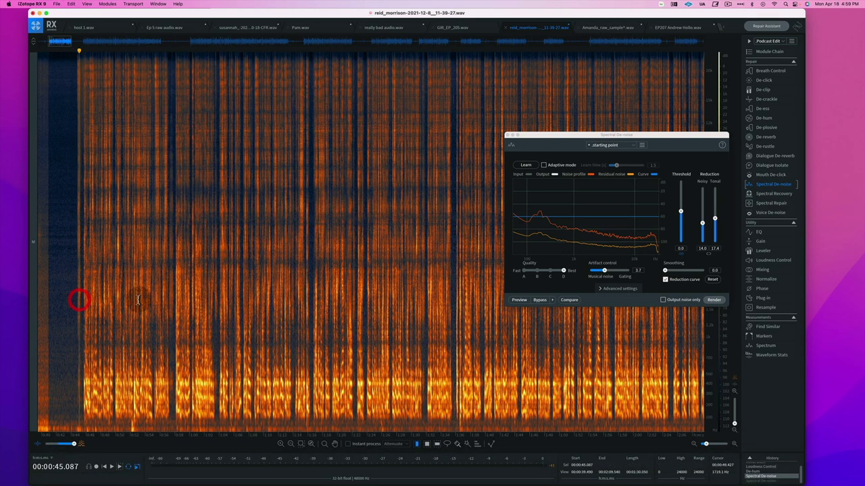
scroll(149, 316, "up", 3)
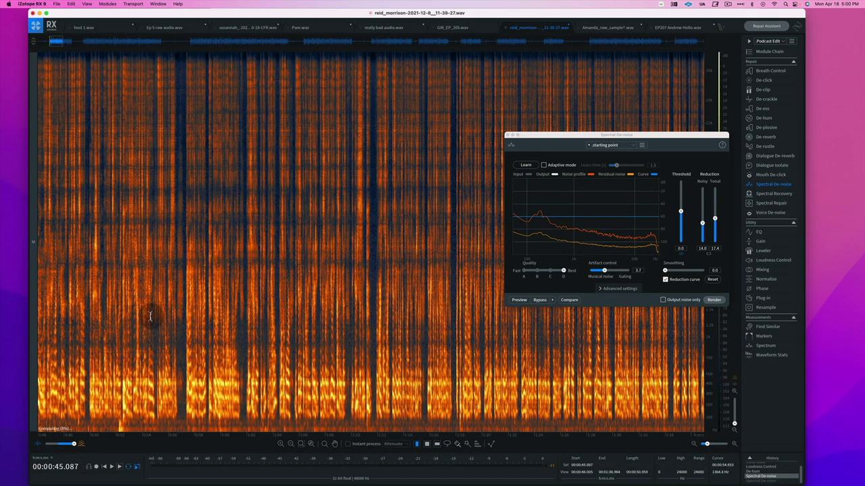
Step: Select the short speech gap at about 1:03.8 and learn a Spectral De-noise profile from it, then from a narrower 0.07 s selection
scroll(150, 316, "up", 3)
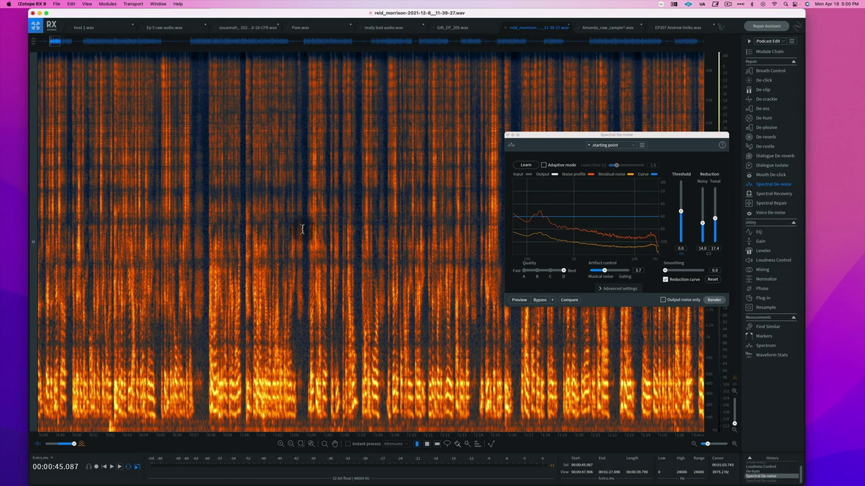
scroll(303, 252, "up", 5)
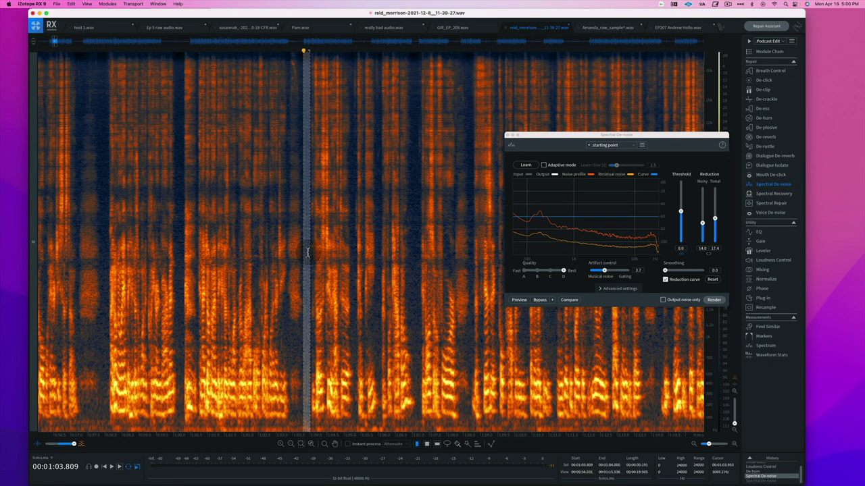
left_click(529, 166)
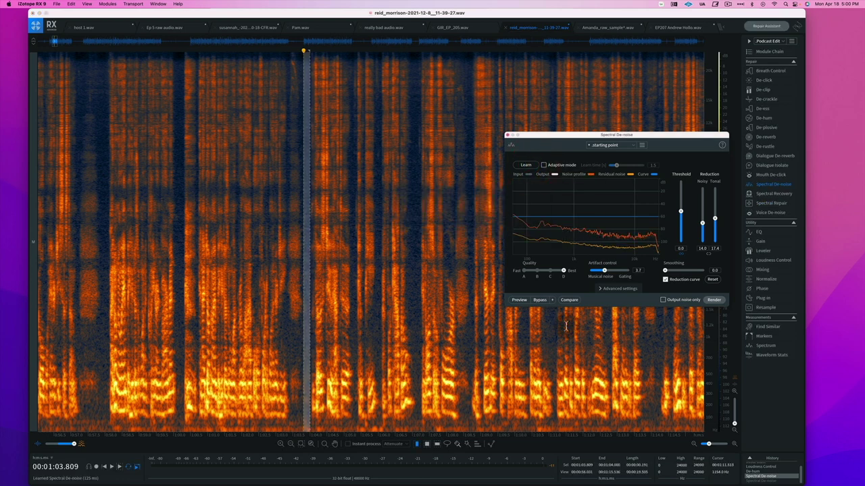
left_click(309, 255)
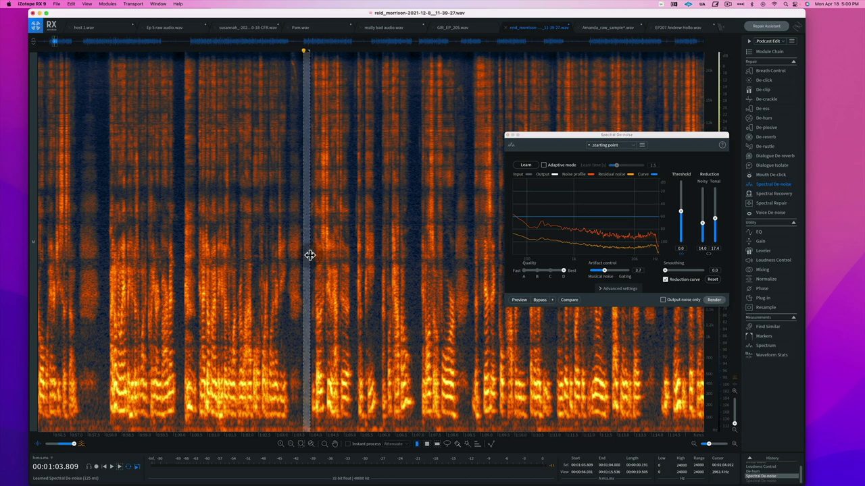
left_click(526, 165)
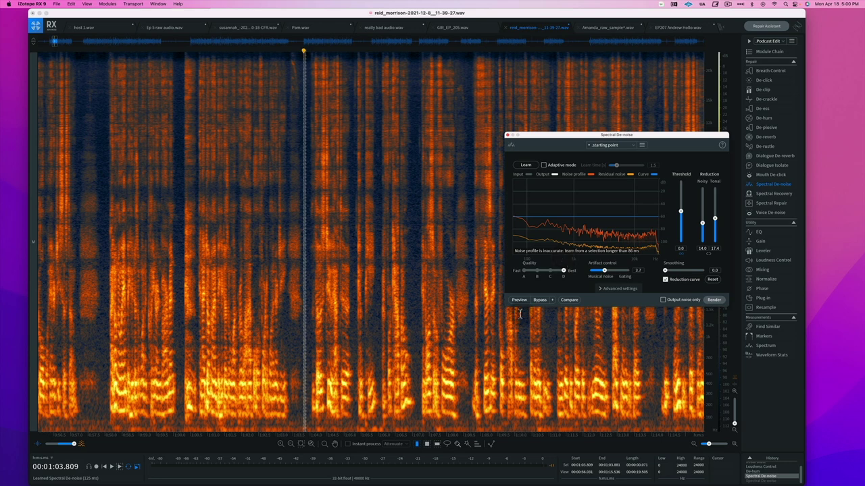
Step: Add the gaps at about 1:07.1 and 1:00.1 to the selection and learn the noise profile from the combined gaps
key("shift")
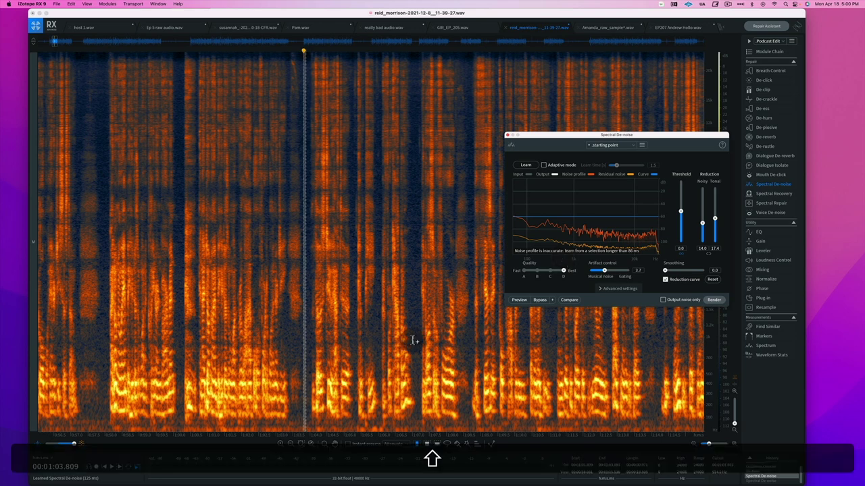
left_click(416, 340, "shift")
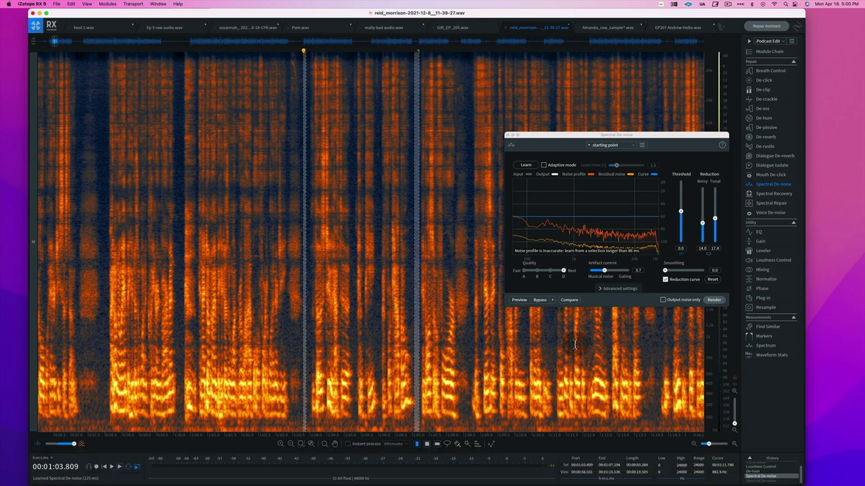
left_click(525, 166)
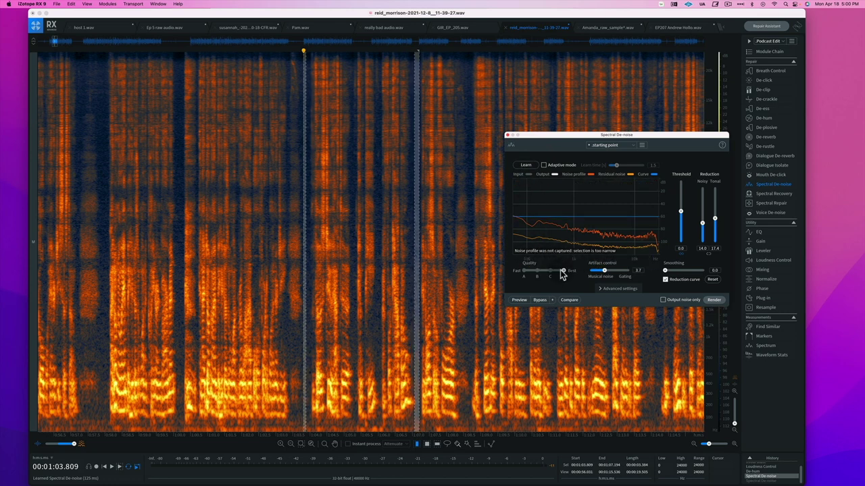
left_click(180, 339, "shift")
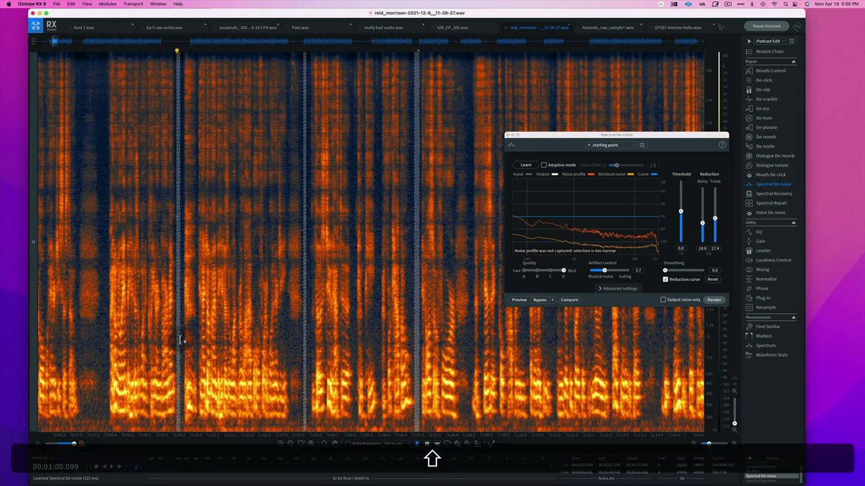
left_click(527, 165)
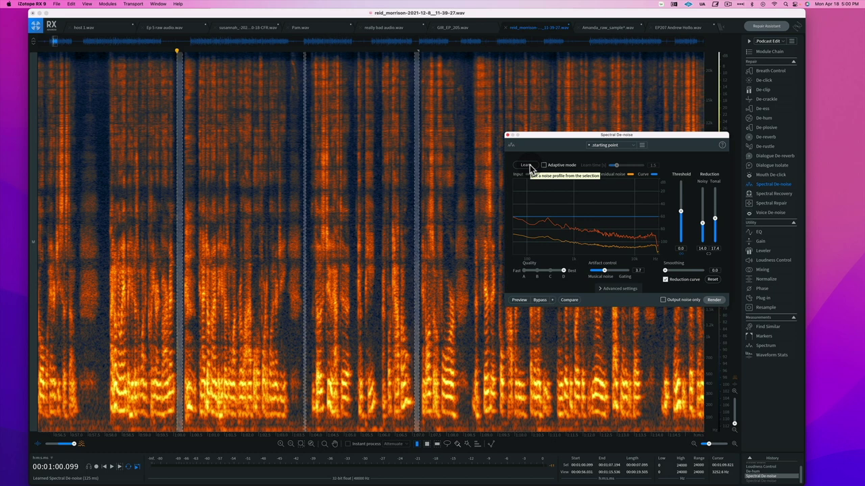
Step: Use time-frequency selection to box the noise in three speech gaps at about 0:57.9, 1:03.8 and 1:07
left_click(105, 275)
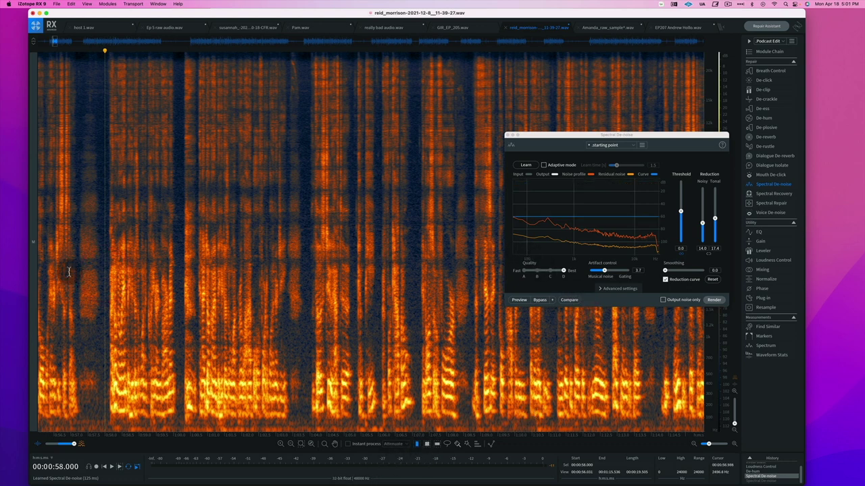
left_click_drag(102, 303, 109, 303)
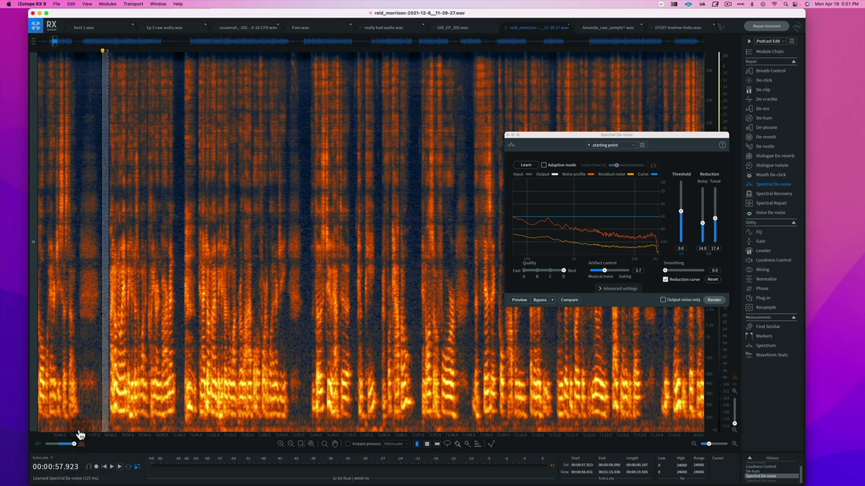
left_click(296, 340)
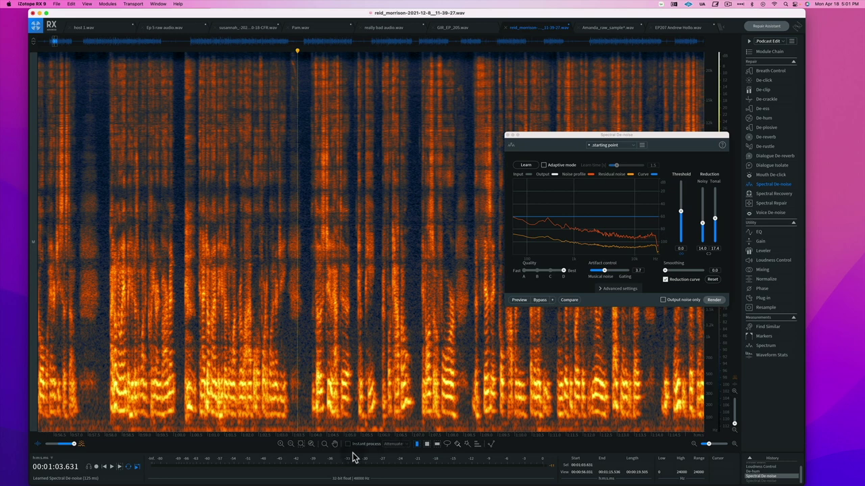
left_click(427, 444)
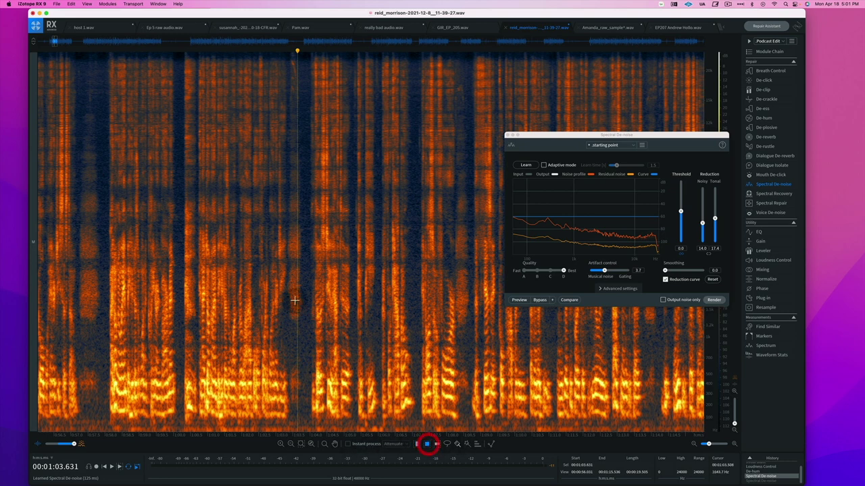
left_click_drag(303, 232, 310, 249)
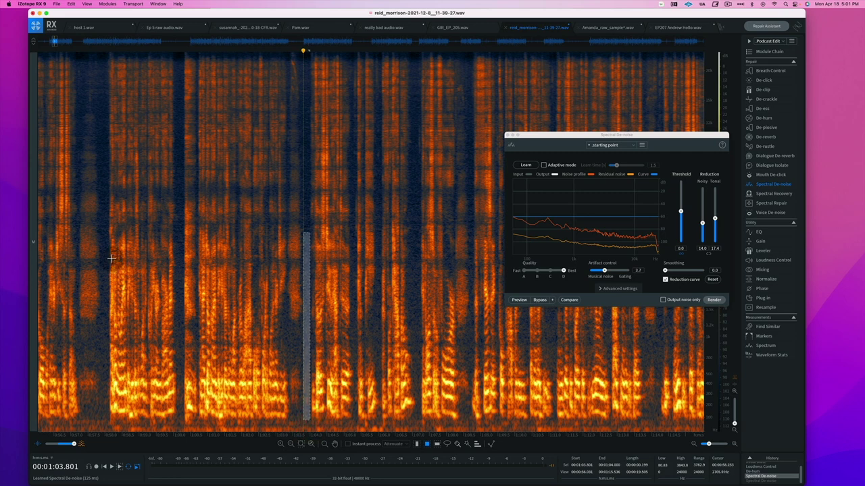
left_click_drag(101, 231, 112, 247)
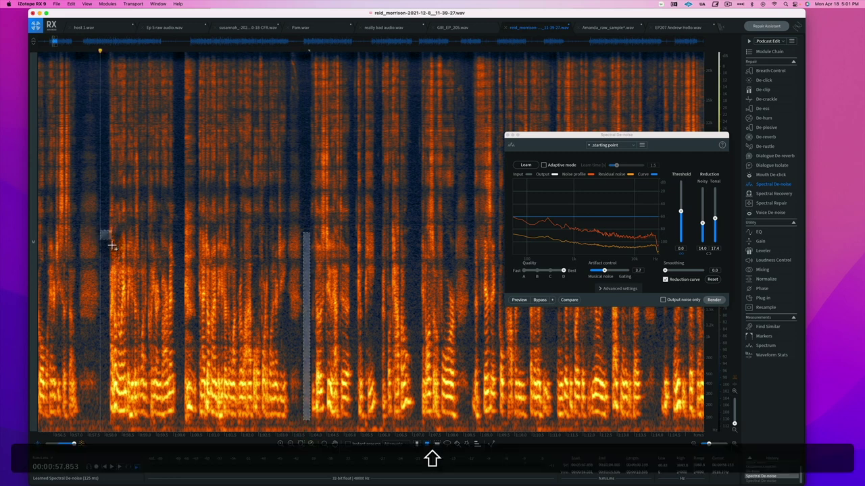
left_click_drag(115, 347, 106, 405)
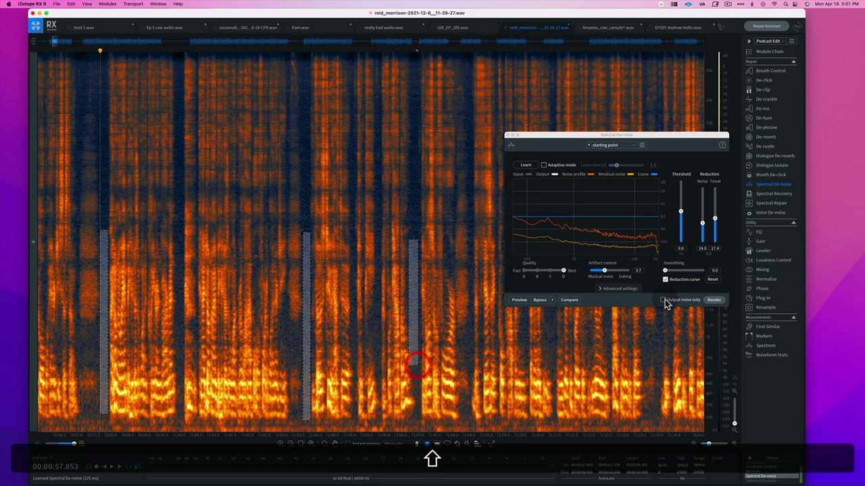
Step: Learn the noise profile from the three boxed gaps and decline completing it at the missing frequencies
left_click(524, 164)
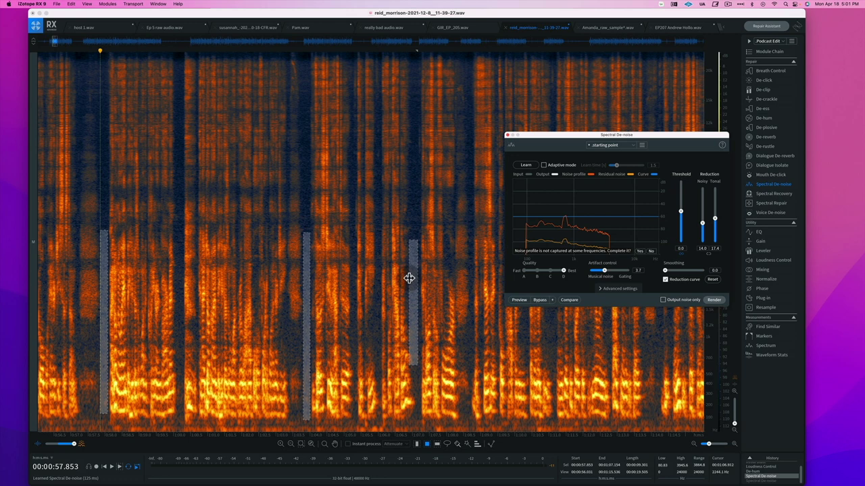
left_click(650, 251)
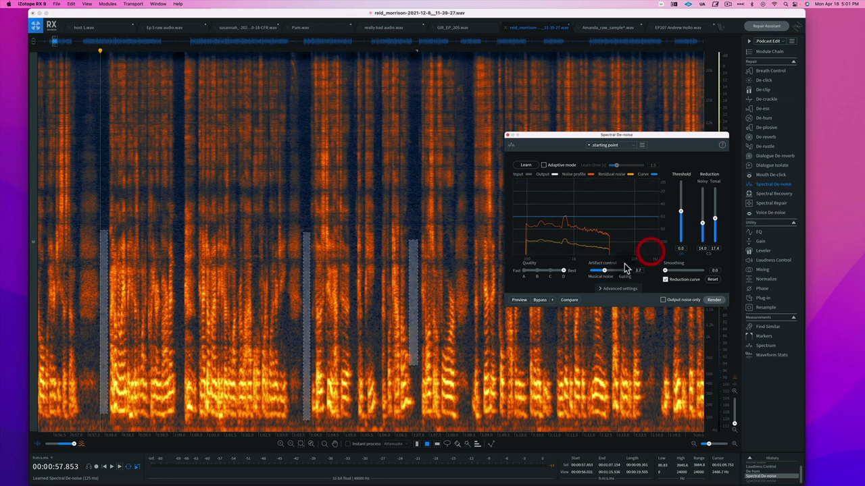
left_click(525, 166)
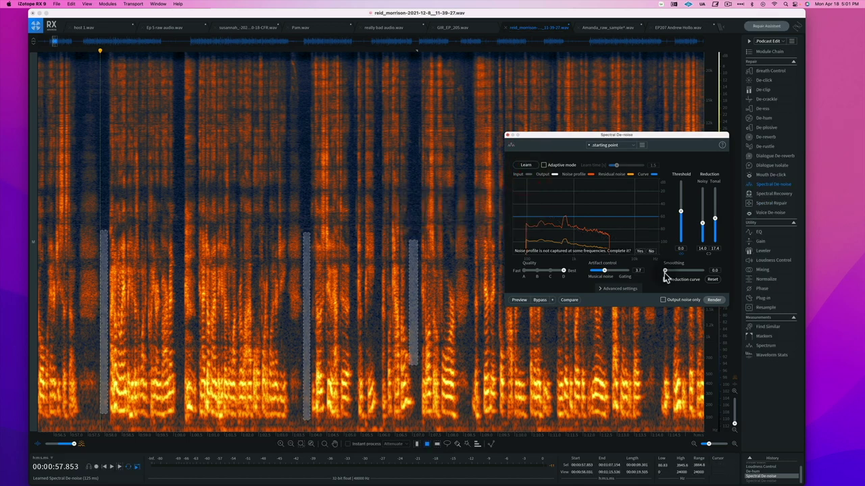
left_click(650, 252)
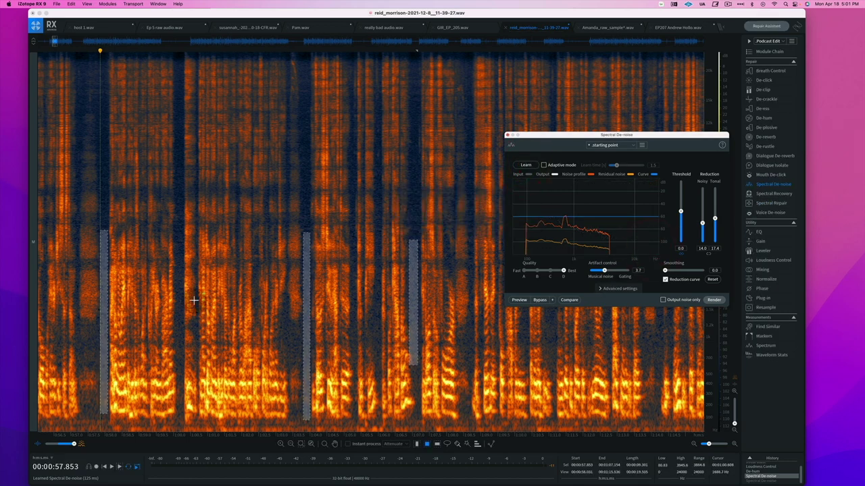
Step: Clear the gap selections, select noise from about 0:14.0 to 0:22.6, and learn the Spectral De-noise profile from it
scroll(194, 300, "down", 4)
scroll(193, 300, "down", 4)
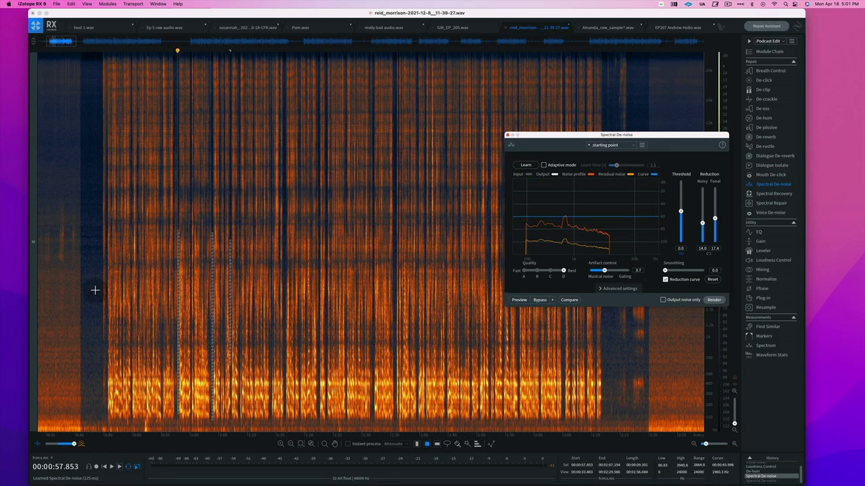
left_click(96, 290)
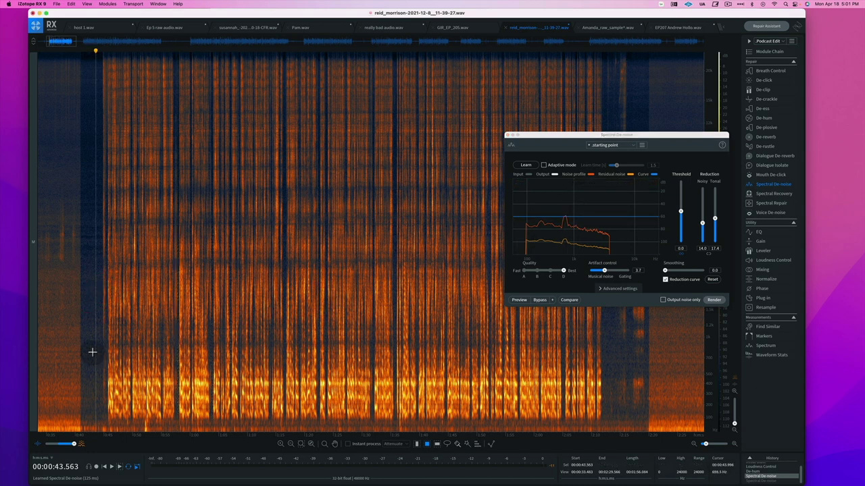
scroll(71, 321, "up", 2)
scroll(71, 321, "left", 10)
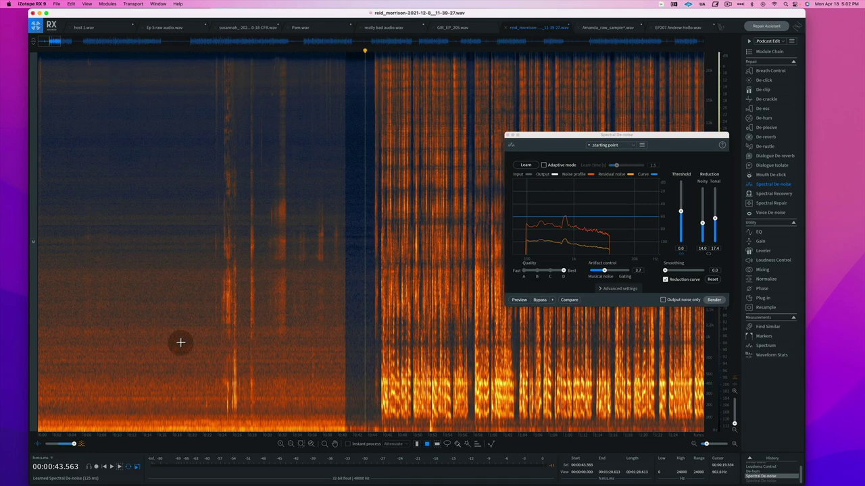
left_click_drag(143, 329, 207, 333)
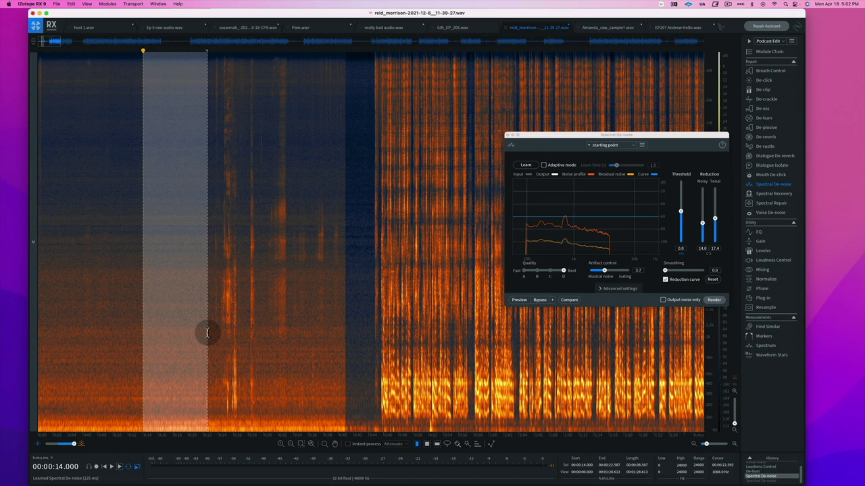
left_click(527, 165)
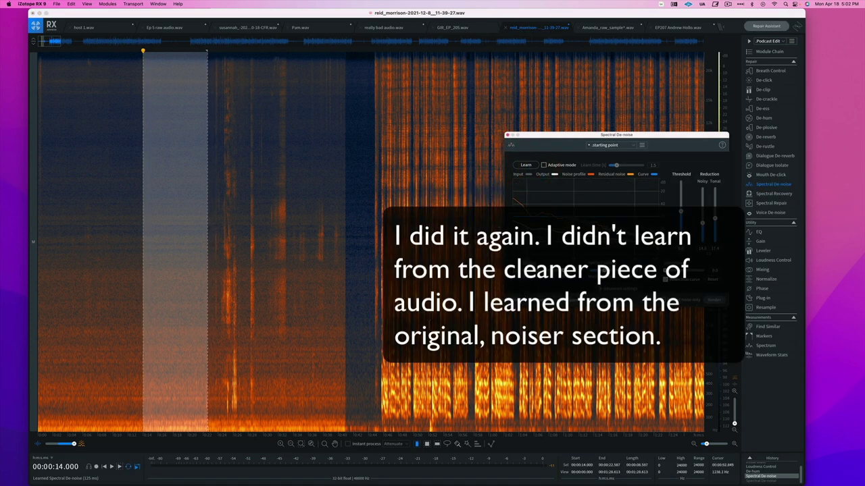
Step: Render Spectral De-noise over the speech from about 0:44.0 to 1:28.0 and play the result from about 0:45.4
left_click_drag(368, 349, 700, 349)
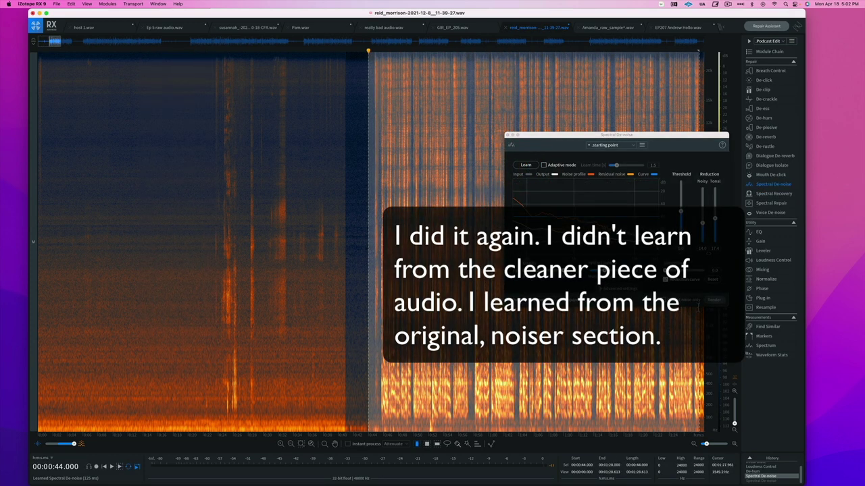
left_click(717, 301)
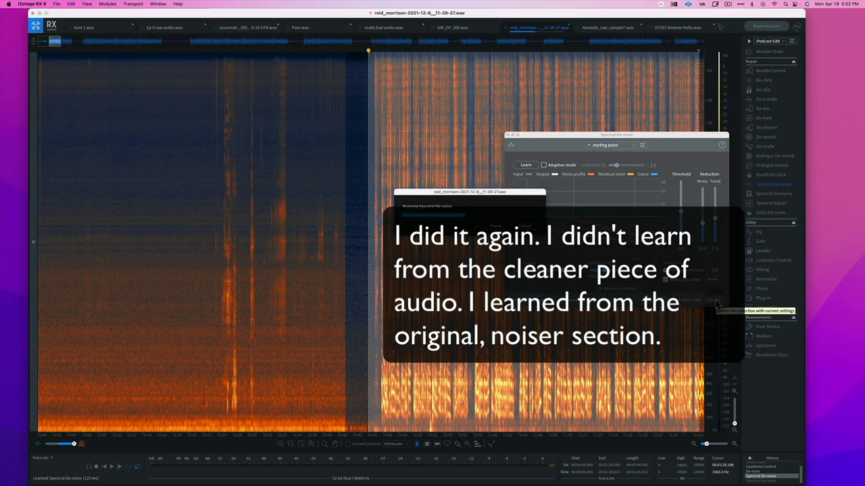
left_click(378, 355)
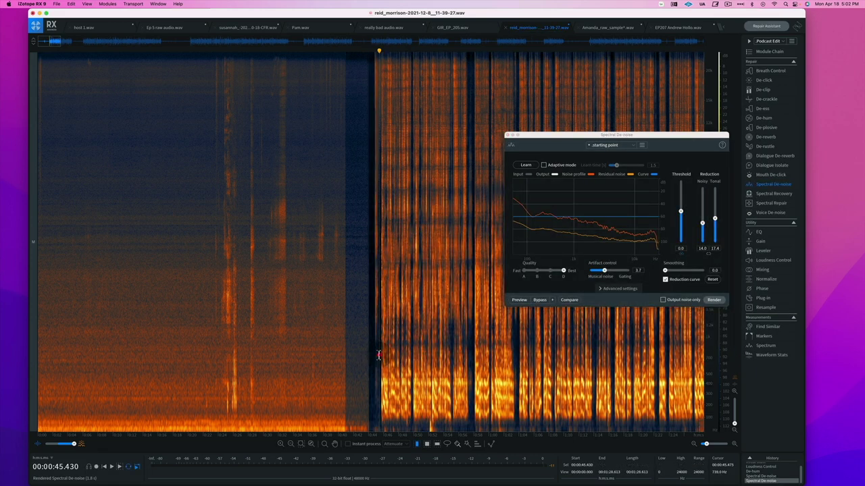
key("space")
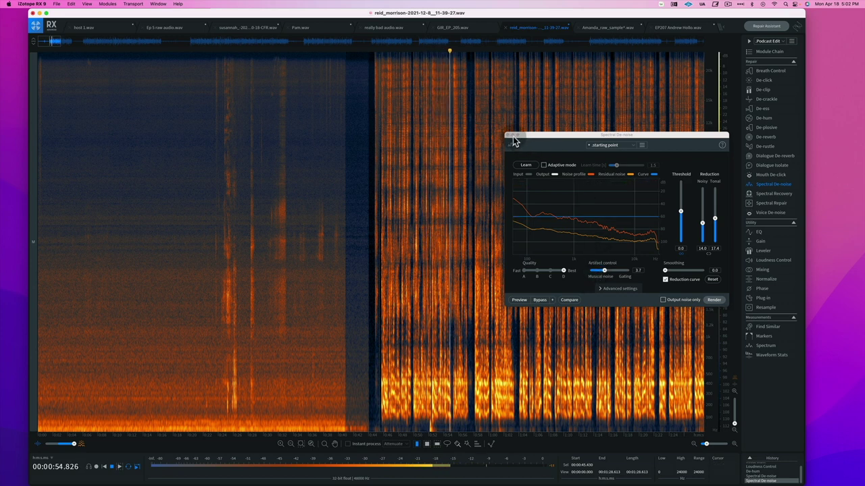
key("space")
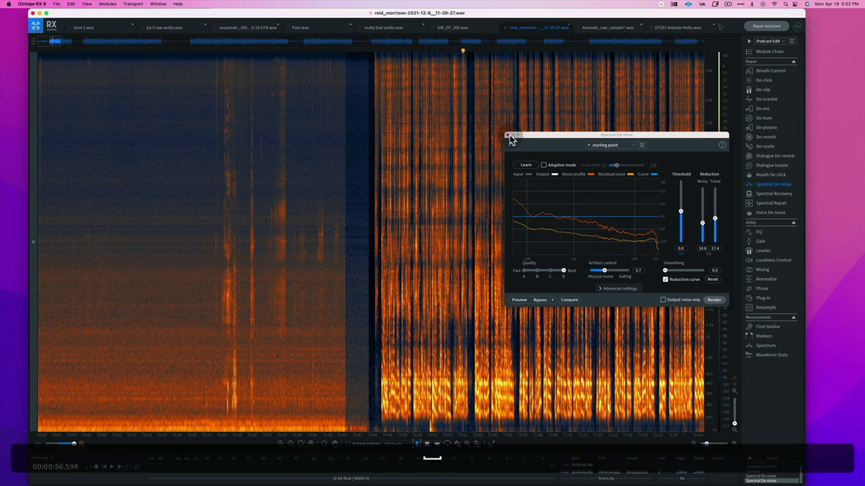
Step: Replace Spectral De-noise with the Voice De-noise module and render its starting point preset over the speech from about 0:44.0 to 1:27.7
left_click(508, 135)
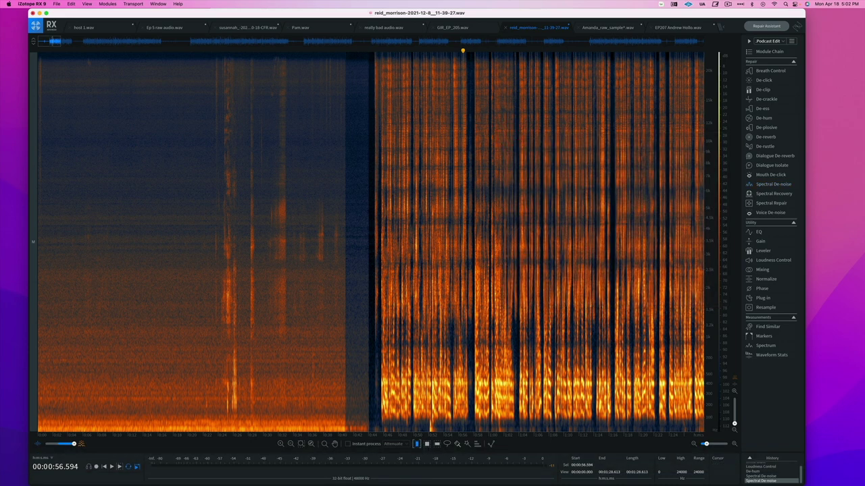
left_click(767, 214)
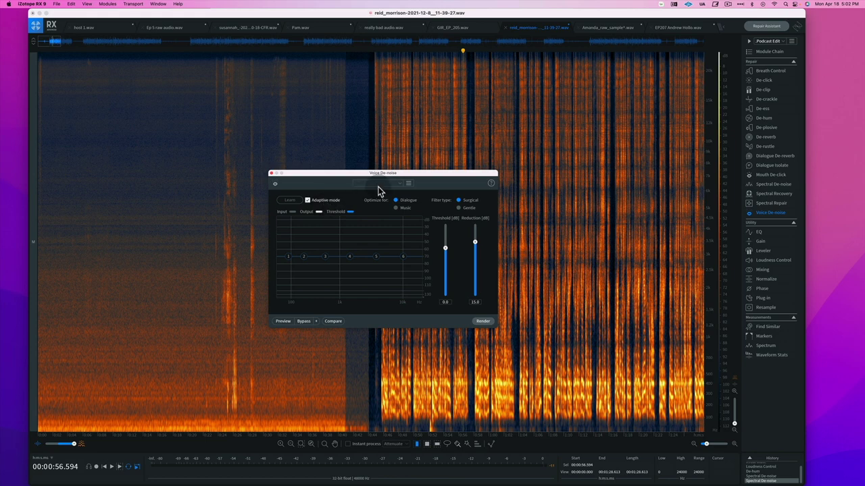
left_click(482, 322)
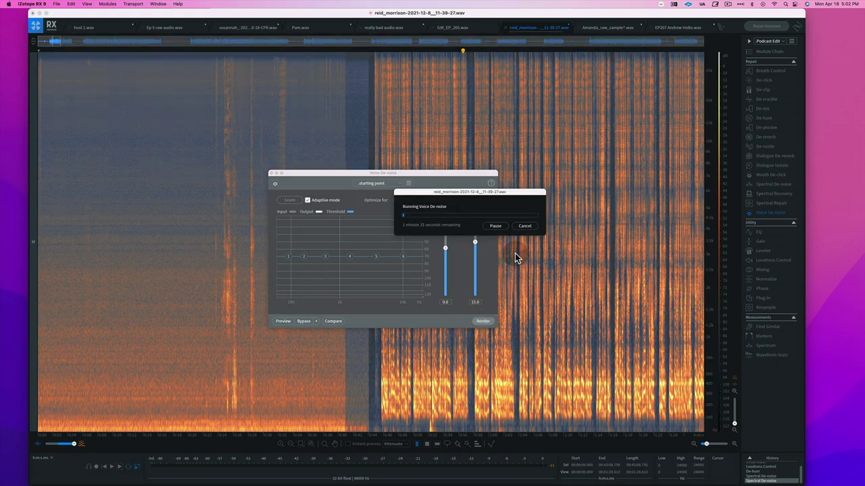
left_click(526, 226)
scroll(412, 386, "right", 3)
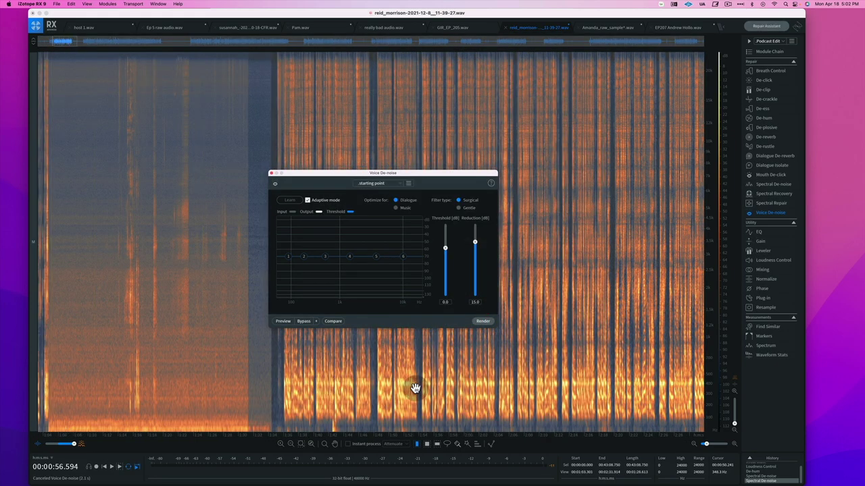
scroll(281, 404, "left", 5)
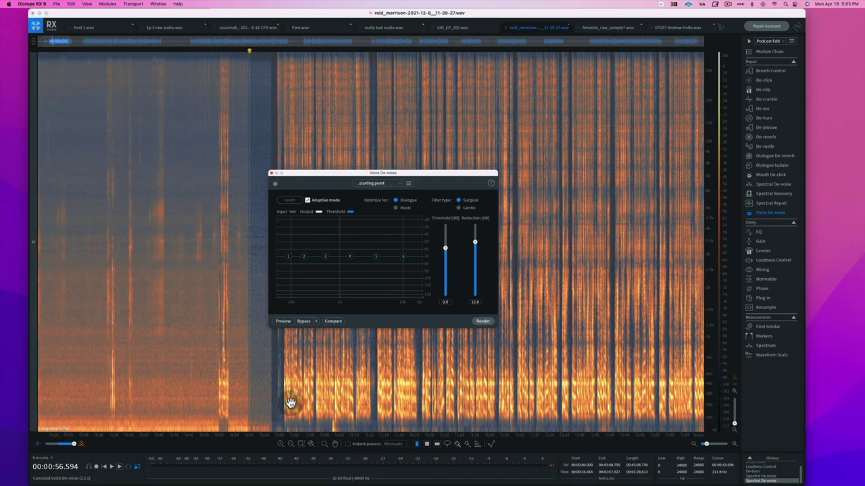
left_click(160, 404)
left_click_drag(154, 404, 483, 399)
left_click(484, 321)
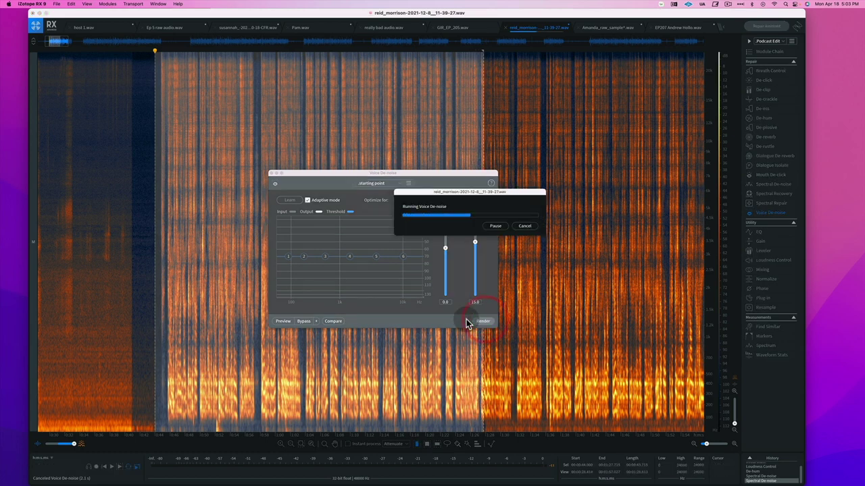
Step: Play the Voice De-noise result from about 0:44.8, then place the playhead at about 0:42.0
left_click(161, 339)
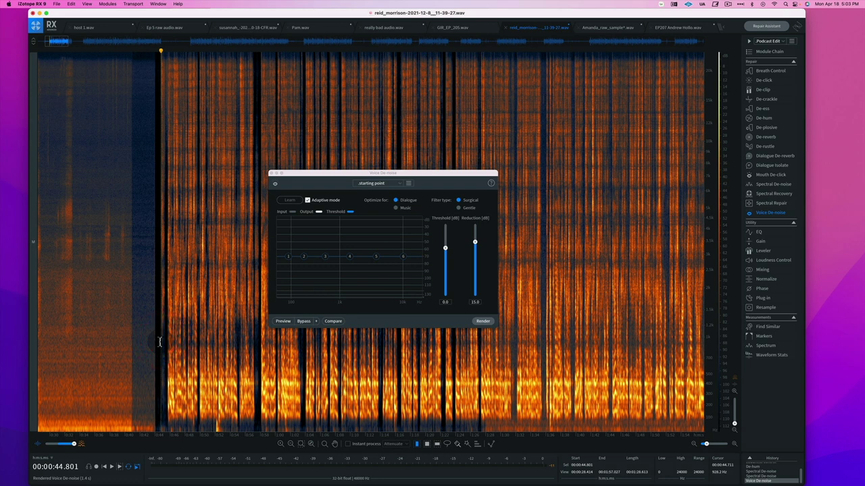
key("space")
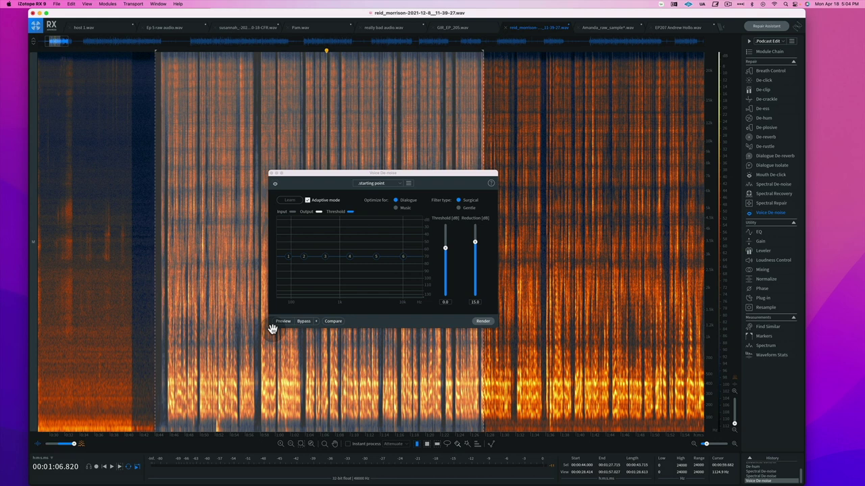
left_click(139, 211)
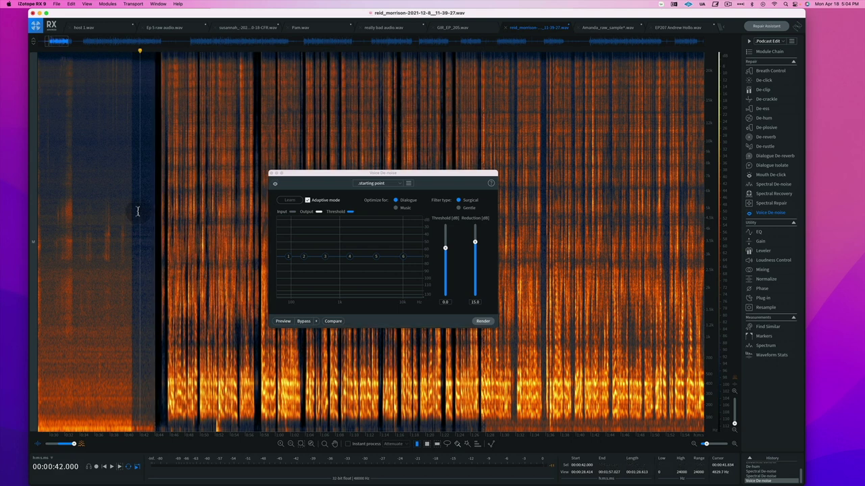